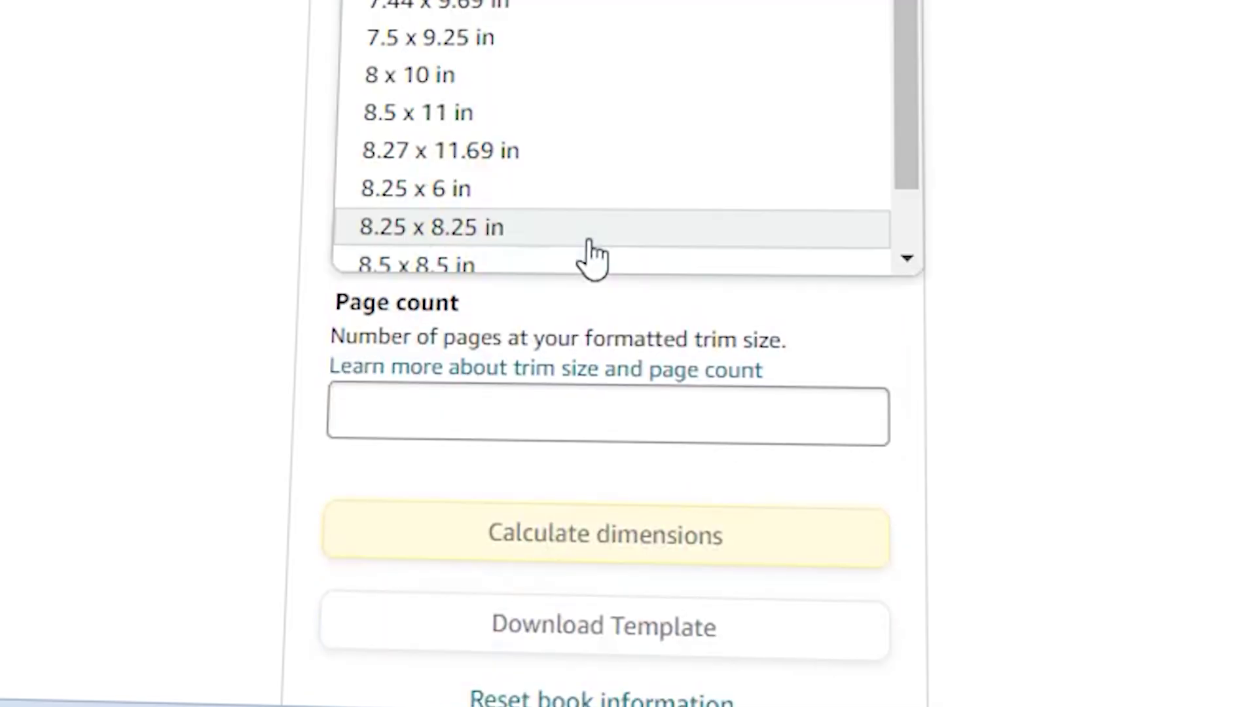
Scroll through the KDP Cover Calculator's list of available trim sizes
{"action": "scroll", "coordinate": [518, 144], "scroll_direction": "down", "scroll_amount": 2}
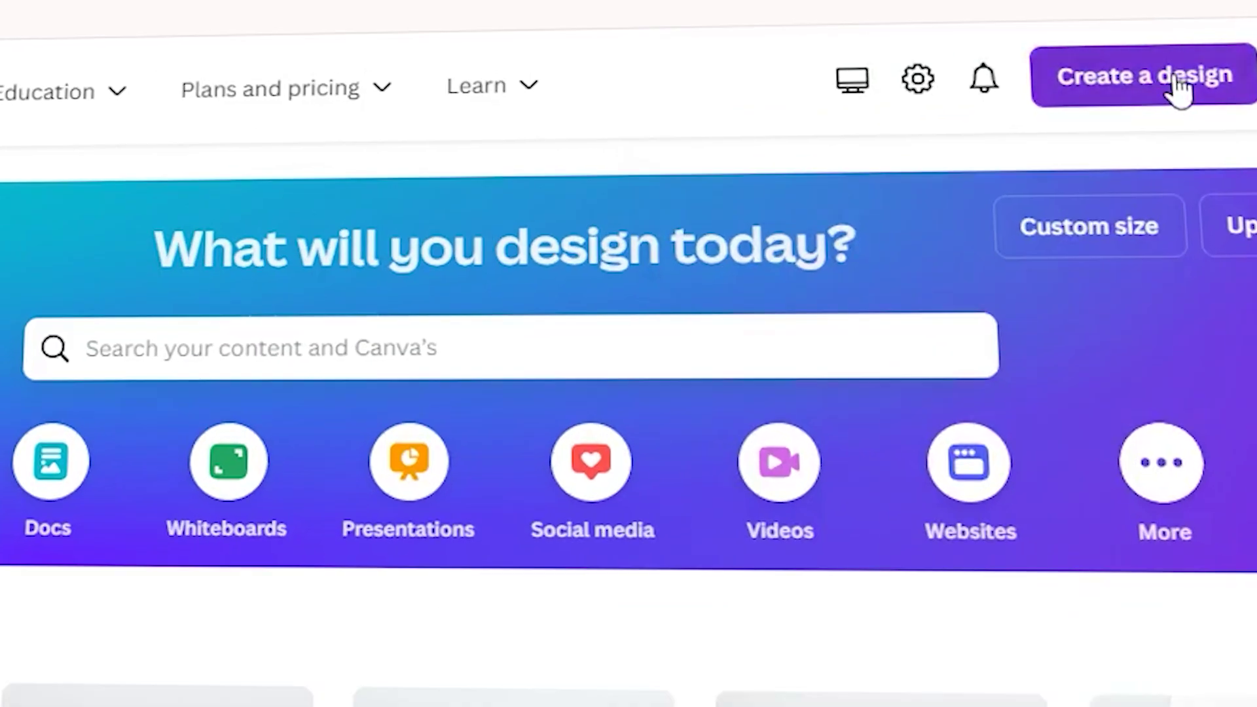
Create a blank custom-size design of 8.375 x 11.25 inches
{"action": "left_click", "coordinate": [1198, 61]}
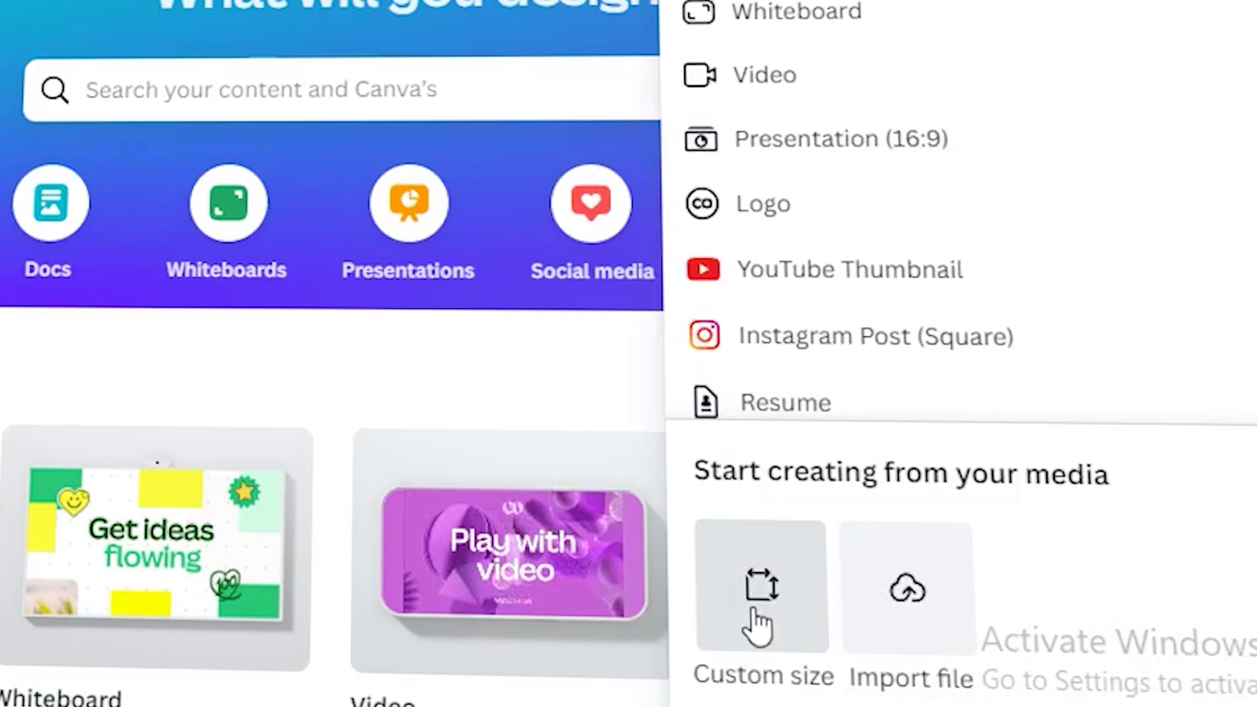
{"action": "left_click", "coordinate": [756, 615]}
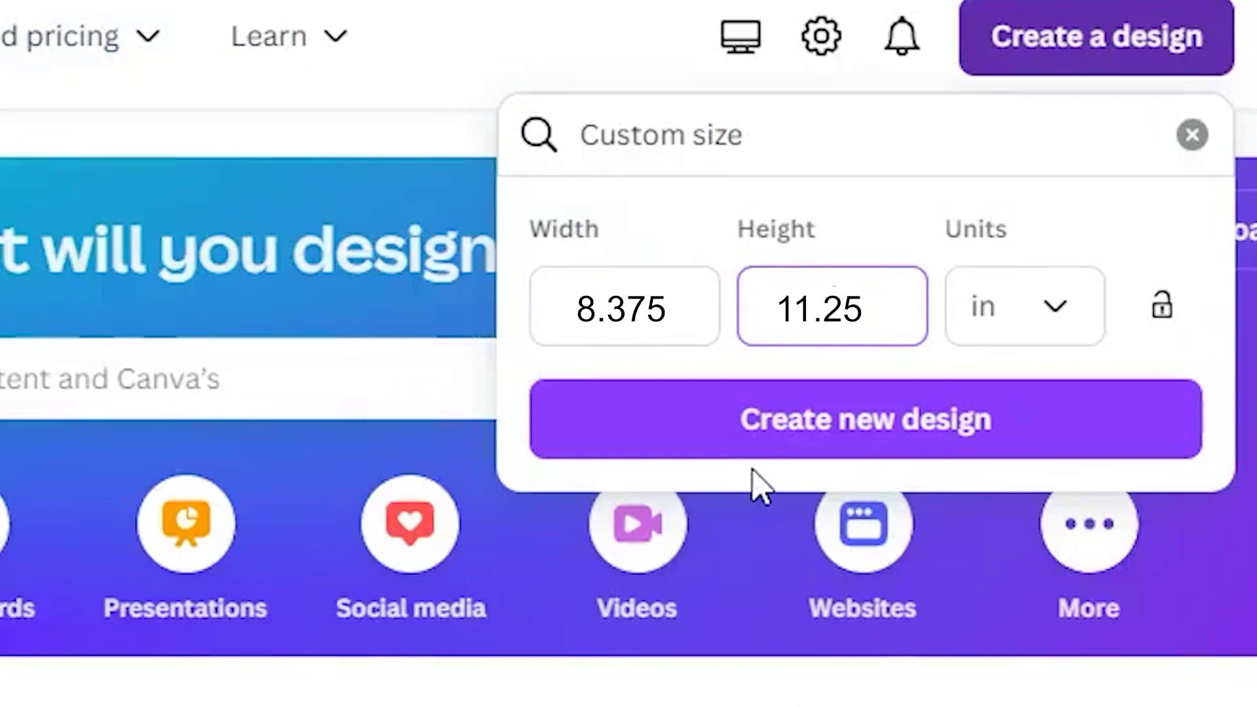
{"action": "left_click", "coordinate": [743, 439]}
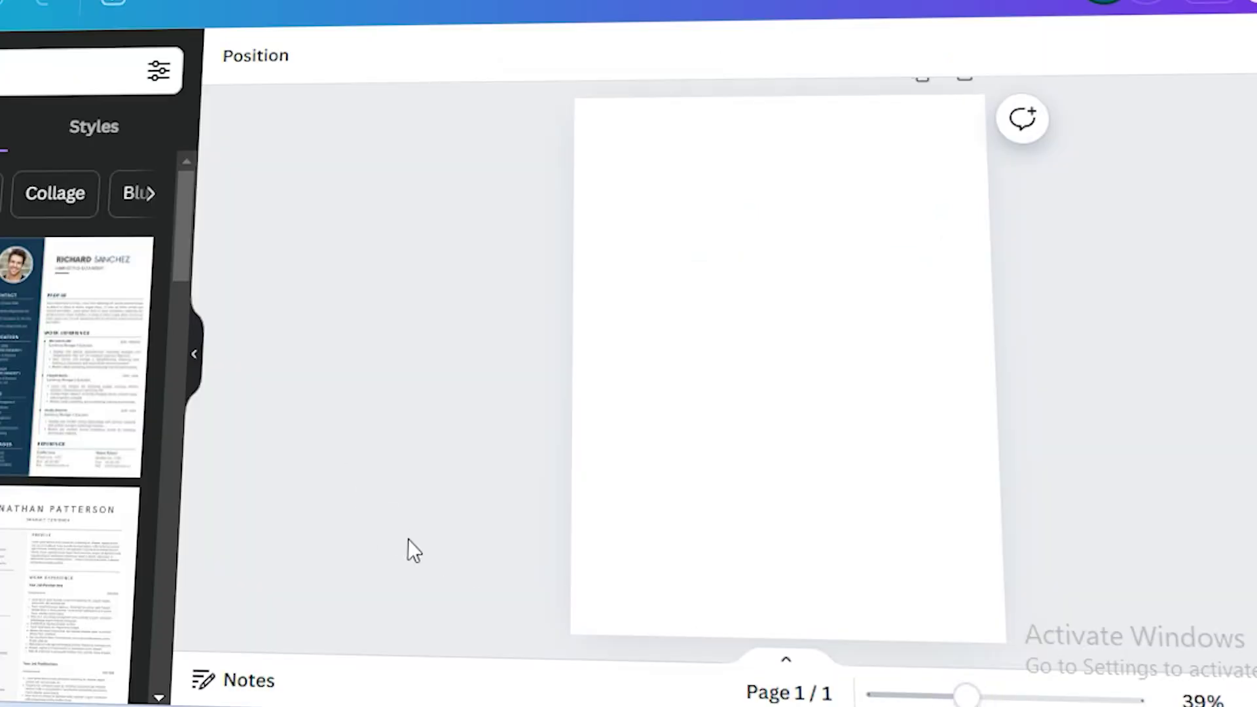
Show rulers and place a vertical guide at the left margin, about 0.39 in
{"action": "key", "text": "shift+r"}
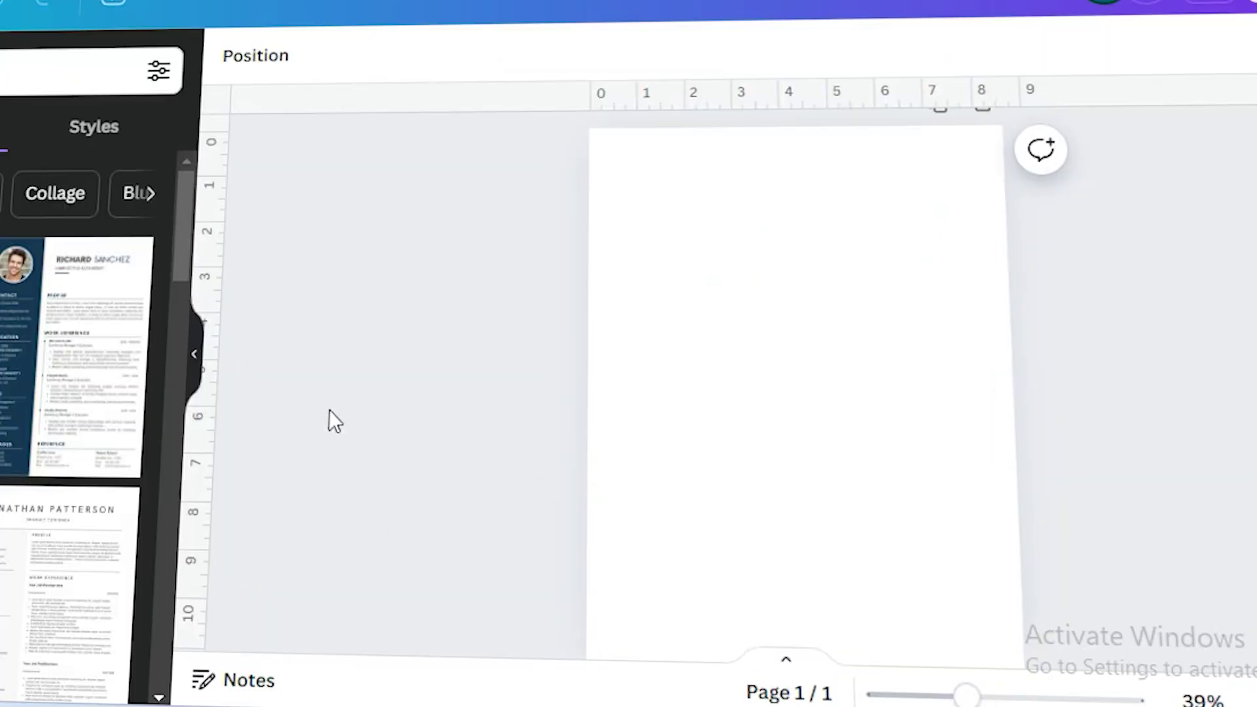
{"action": "left_click_drag", "start_coordinate": [216, 292], "coordinate": [607, 336]}
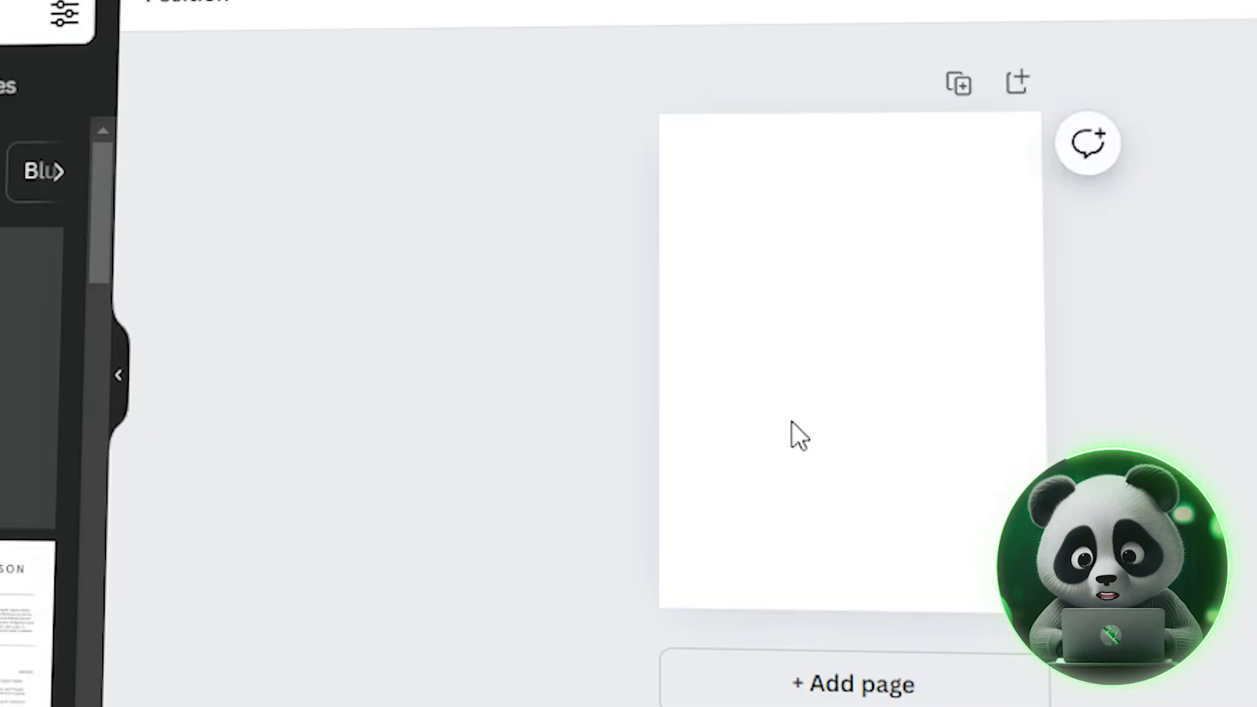
{"action": "scroll", "coordinate": [851, 361], "scroll_direction": "up", "scroll_amount": 3}
{"action": "scroll", "coordinate": [851, 360], "scroll_direction": "down", "scroll_amount": 1}
{"action": "scroll", "coordinate": [851, 360], "scroll_direction": "up", "scroll_amount": 2}
{"action": "scroll", "coordinate": [851, 361], "scroll_direction": "down", "scroll_amount": 1}
{"action": "scroll", "coordinate": [851, 360], "scroll_direction": "down", "scroll_amount": 1}
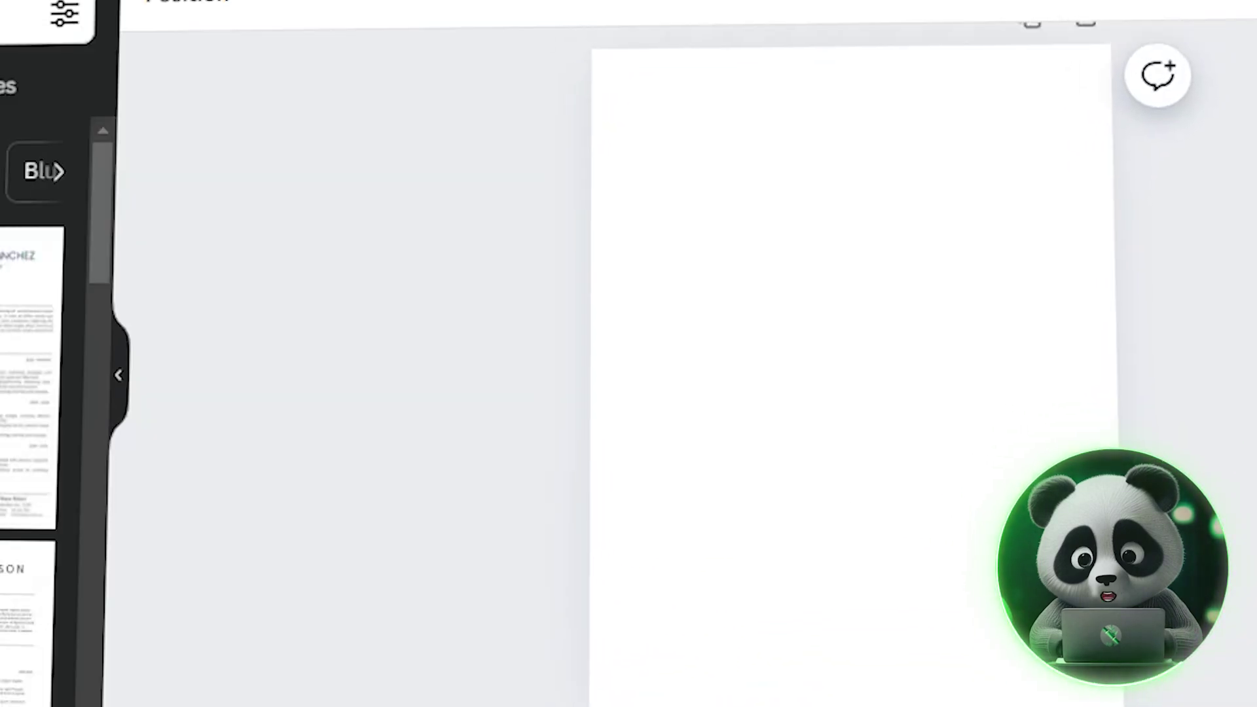
{"action": "key", "text": "shift+r"}
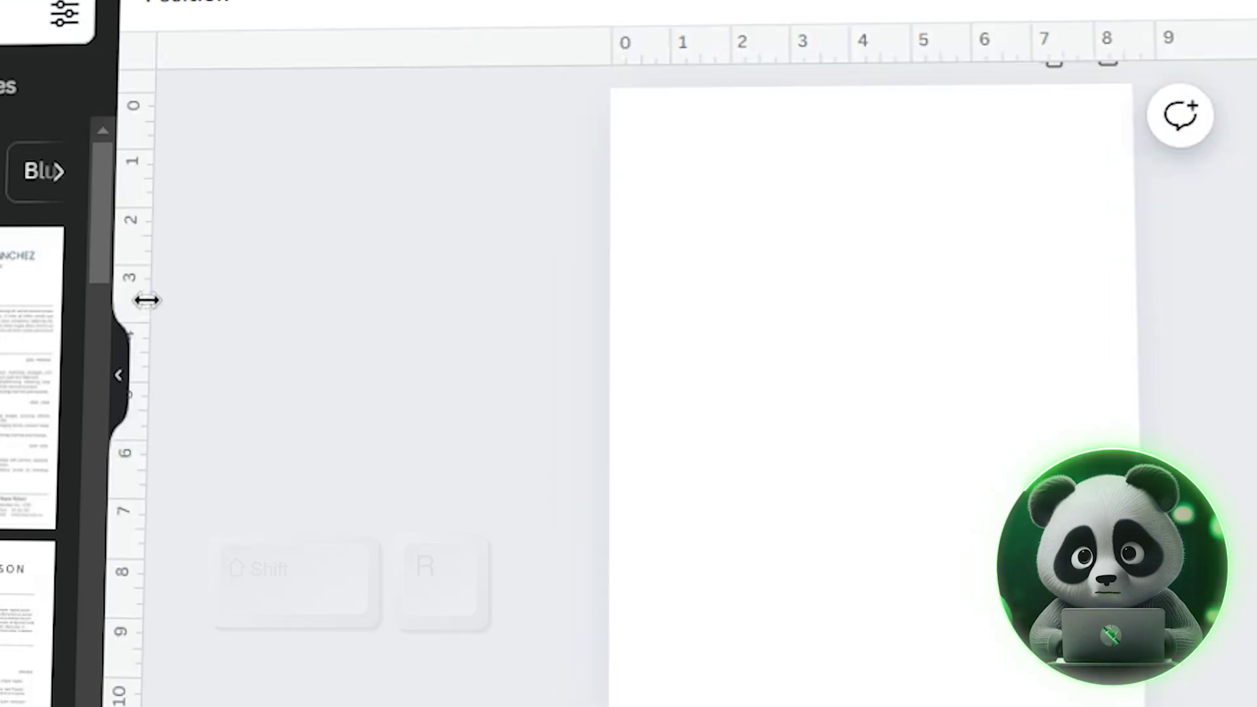
{"action": "left_click_drag", "start_coordinate": [148, 300], "coordinate": [633, 351]}
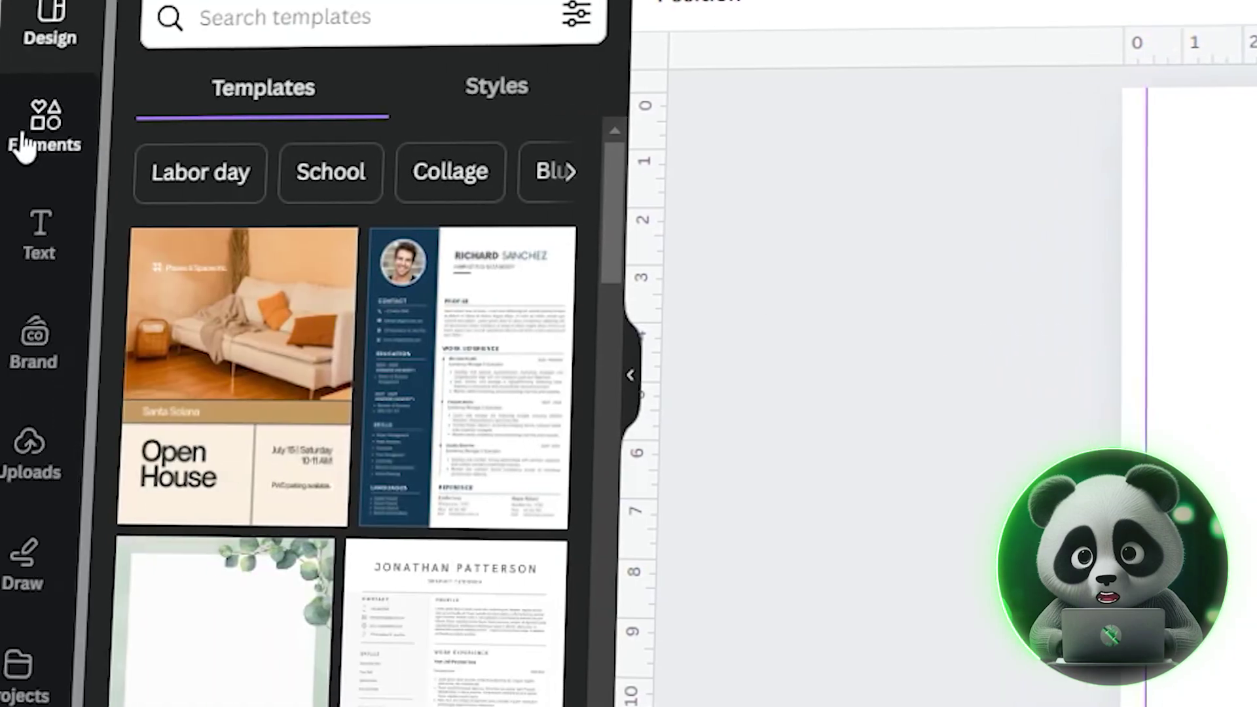
Shrink an Elements square into a margin spacer and set a guide at the top margin
{"action": "left_click", "coordinate": [17, 145]}
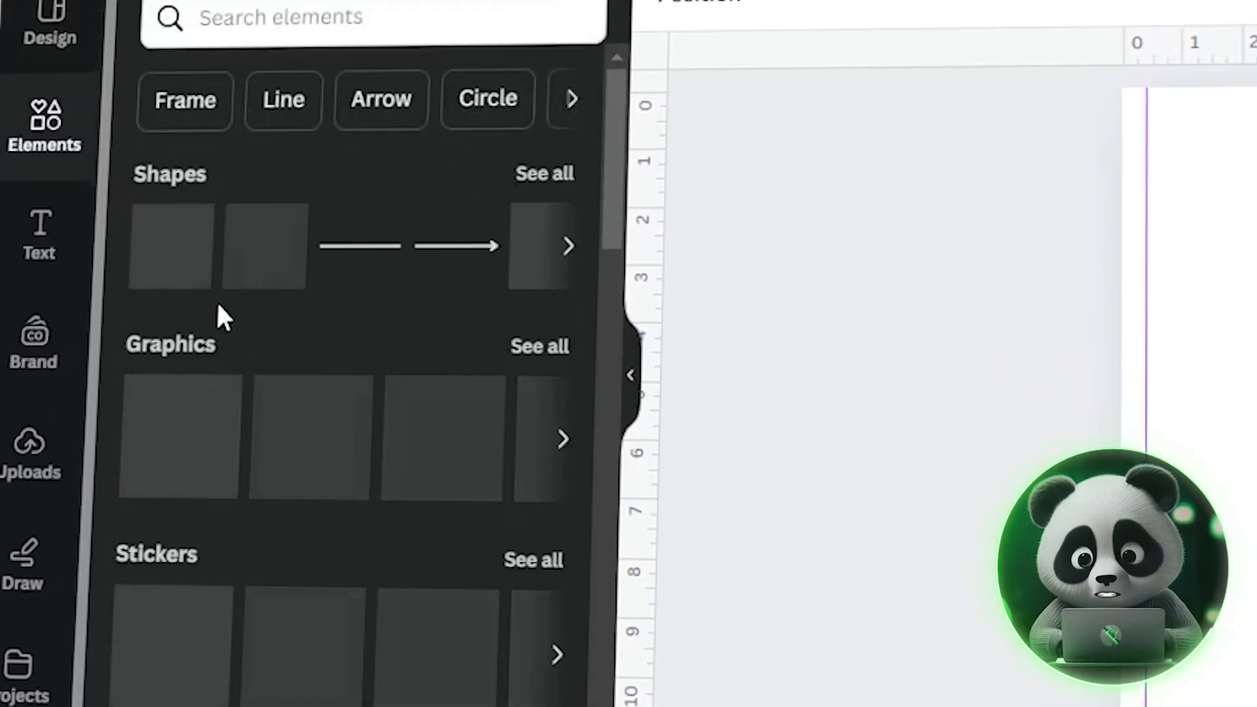
{"action": "left_click", "coordinate": [193, 272]}
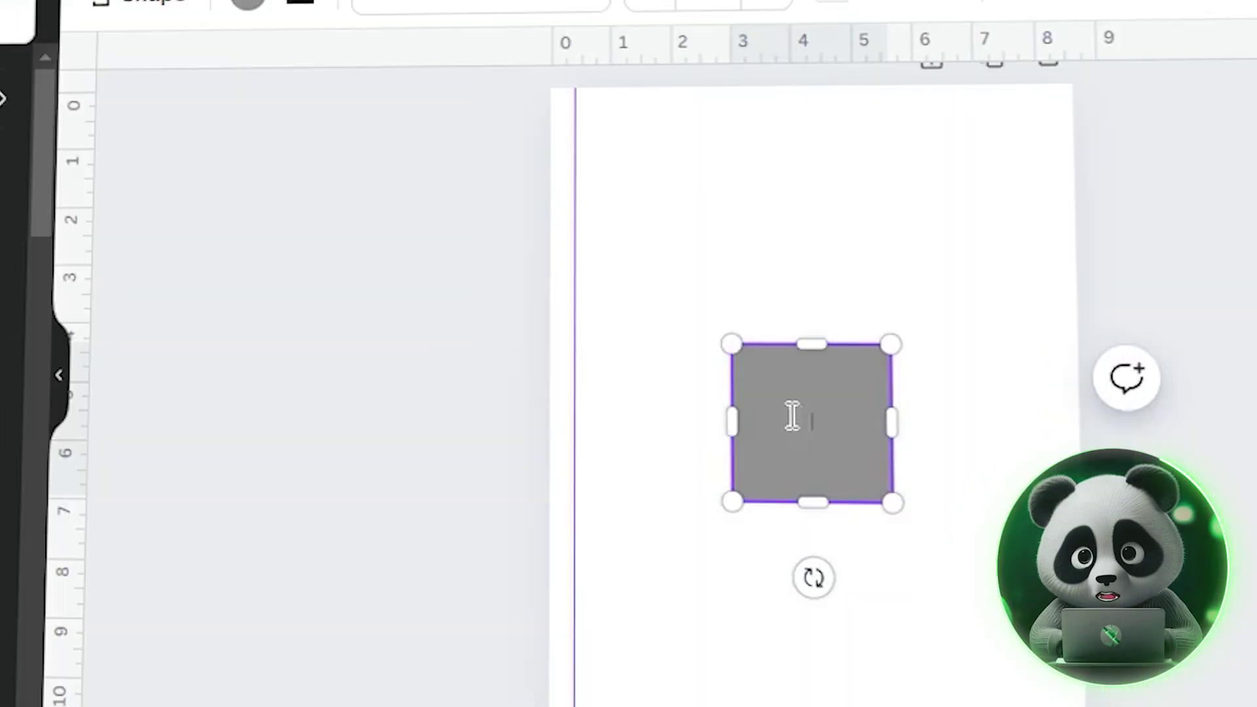
{"action": "left_click_drag", "start_coordinate": [736, 347], "coordinate": [762, 151]}
{"action": "left_click", "coordinate": [561, 526]}
{"action": "left_click", "coordinate": [517, 441]}
{"action": "left_click_drag", "start_coordinate": [489, 49], "coordinate": [489, 118]}
{"action": "left_click_drag", "start_coordinate": [762, 152], "coordinate": [770, 101]}
Use copies of the spacer square to place guides at the right and bottom margins
{"action": "left_click", "coordinate": [710, 203]}
{"action": "left_click_drag", "start_coordinate": [777, 110], "coordinate": [1069, 504]}
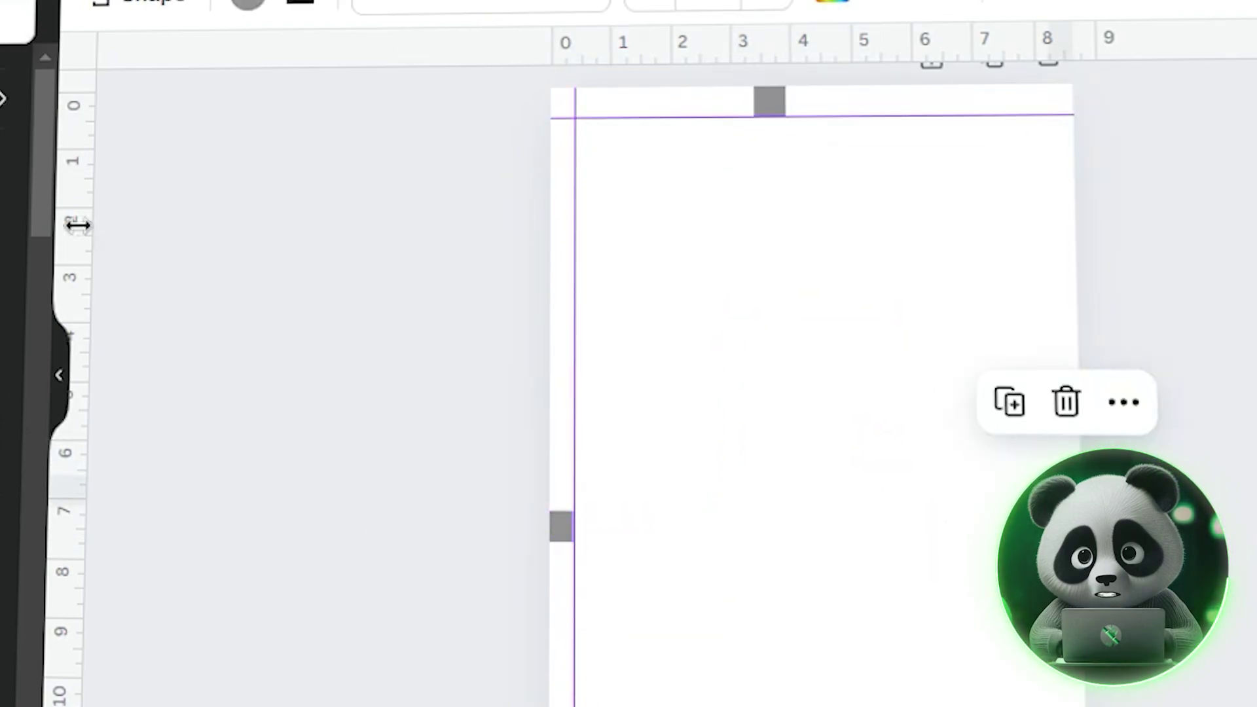
{"action": "left_click_drag", "start_coordinate": [81, 224], "coordinate": [1050, 280]}
{"action": "left_click", "coordinate": [497, 508]}
{"action": "scroll", "coordinate": [697, 660], "scroll_direction": "down", "scroll_amount": 2}
{"action": "left_click_drag", "start_coordinate": [800, 574], "coordinate": [802, 595]}
{"action": "left_click_drag", "start_coordinate": [774, 685], "coordinate": [458, 576]}
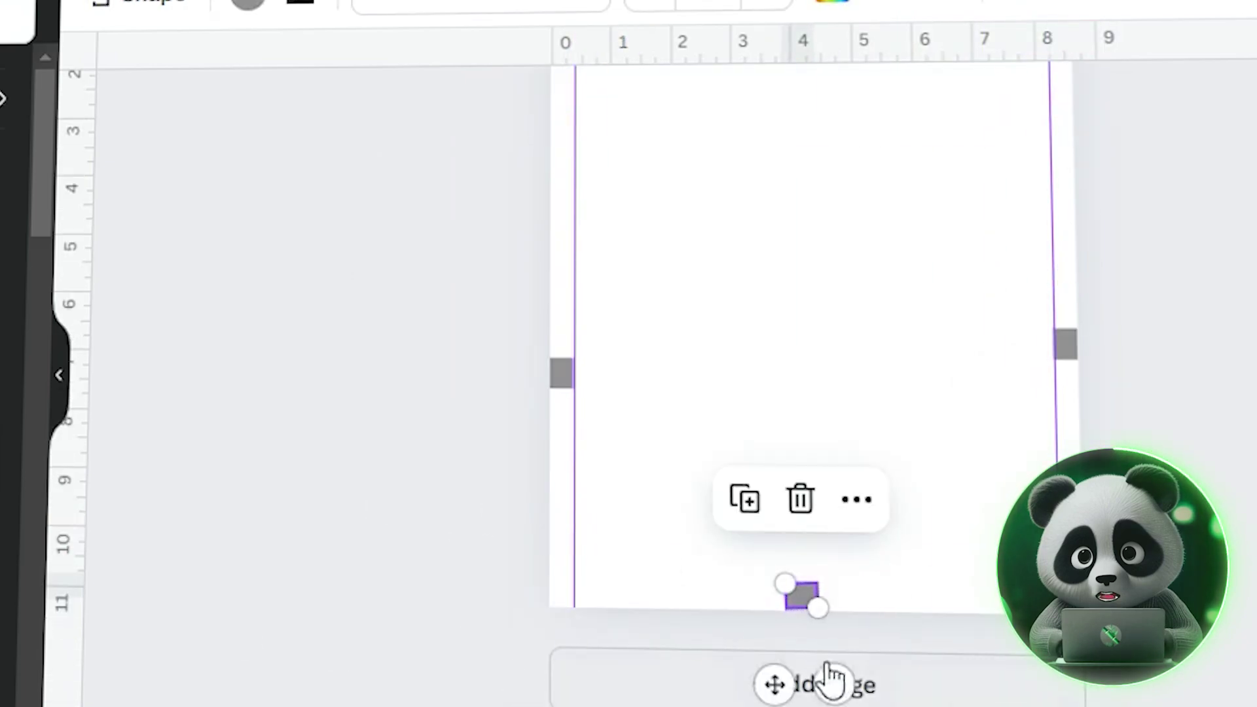
{"action": "scroll", "coordinate": [655, 524], "scroll_direction": "up", "scroll_amount": 3}
{"action": "left_click_drag", "start_coordinate": [628, 47], "coordinate": [631, 474]}
{"action": "scroll", "coordinate": [631, 474], "scroll_direction": "down", "scroll_amount": 3}
{"action": "left_click", "coordinate": [561, 373]}
{"action": "left_click_drag", "start_coordinate": [694, 255], "coordinate": [717, 582]}
{"action": "left_click", "coordinate": [1062, 347]}
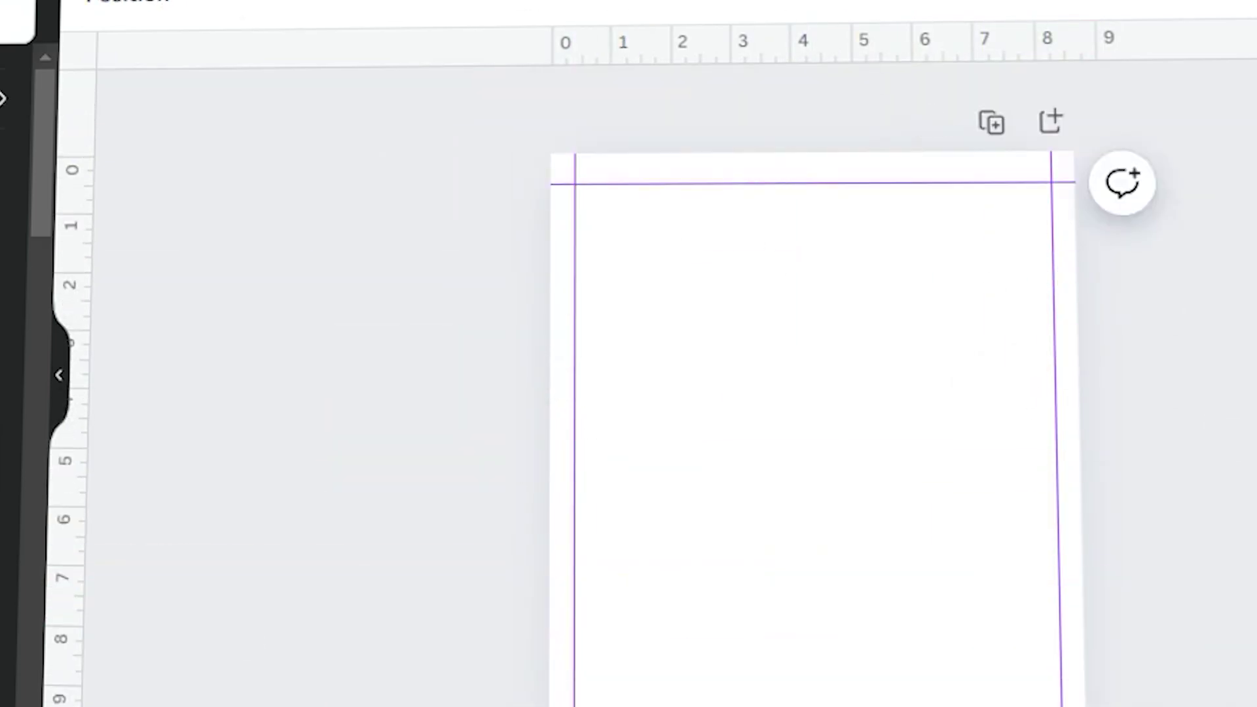
{"action": "scroll", "coordinate": [815, 328], "scroll_direction": "down", "scroll_amount": 3}
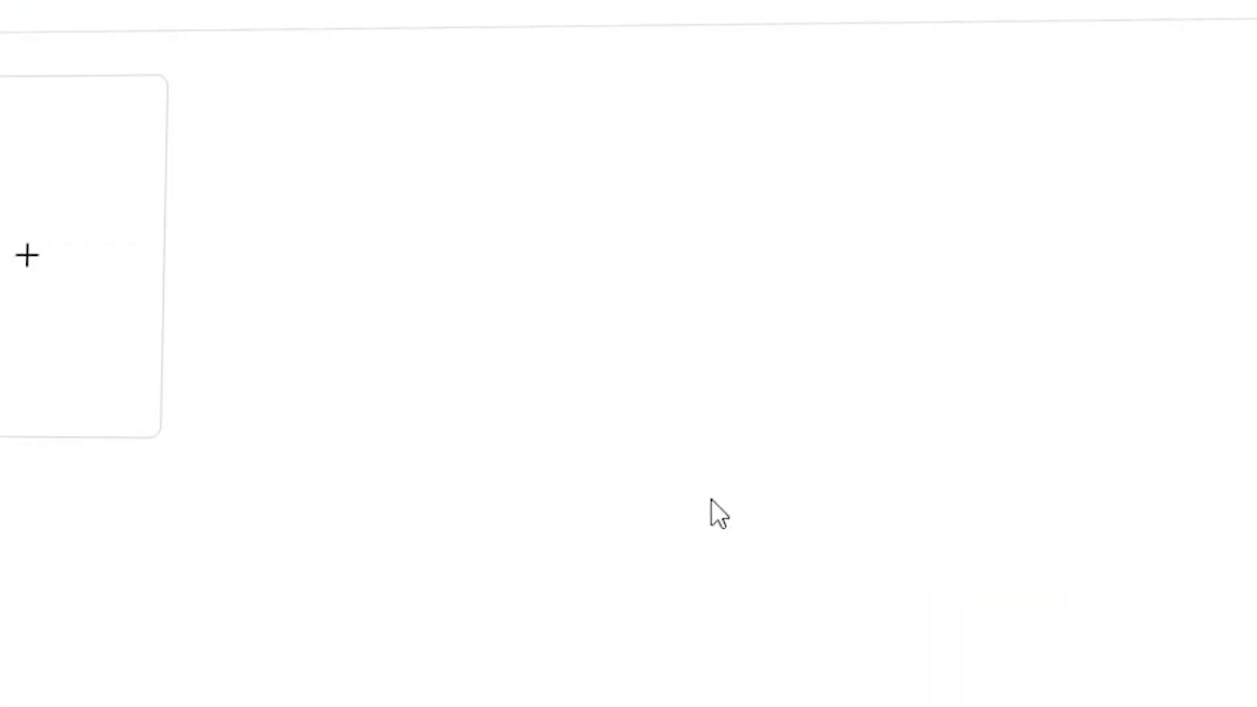
Add pages until the design has 12 pages
{"action": "left_click", "coordinate": [26, 287]}
{"action": "left_click", "coordinate": [393, 308]}
{"action": "left_click", "coordinate": [662, 327]}
{"action": "left_click", "coordinate": [906, 351]}
{"action": "left_click", "coordinate": [1237, 364]}
{"action": "left_click", "coordinate": [76, 641]}
{"action": "left_click", "coordinate": [327, 658]}
{"action": "left_click", "coordinate": [578, 678]}
{"action": "left_click", "coordinate": [952, 684]}
{"action": "left_click", "coordinate": [1234, 687]}
{"action": "scroll", "coordinate": [921, 677], "scroll_direction": "down", "scroll_amount": 5}
{"action": "scroll", "coordinate": [921, 678], "scroll_direction": "up", "scroll_amount": 5}
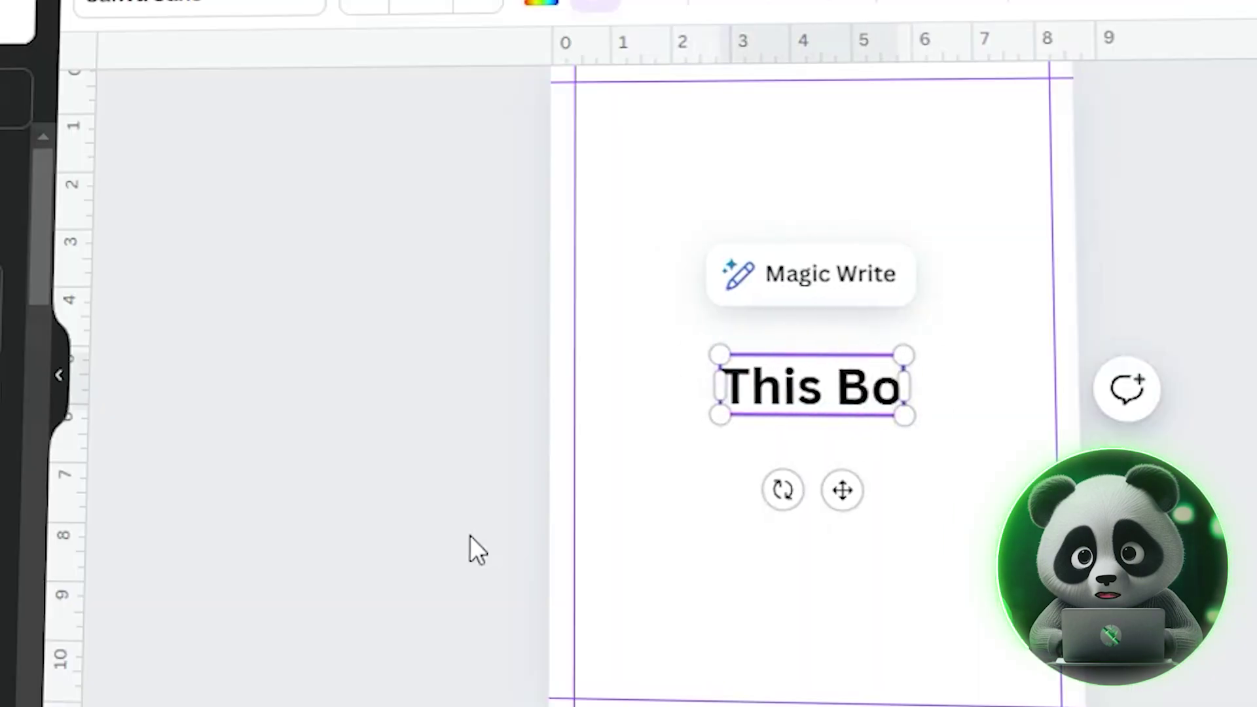
Finish the 'This Book Belongs To:' title on one line and move it higher
{"action": "type", "text": "ok Belongs To:"}
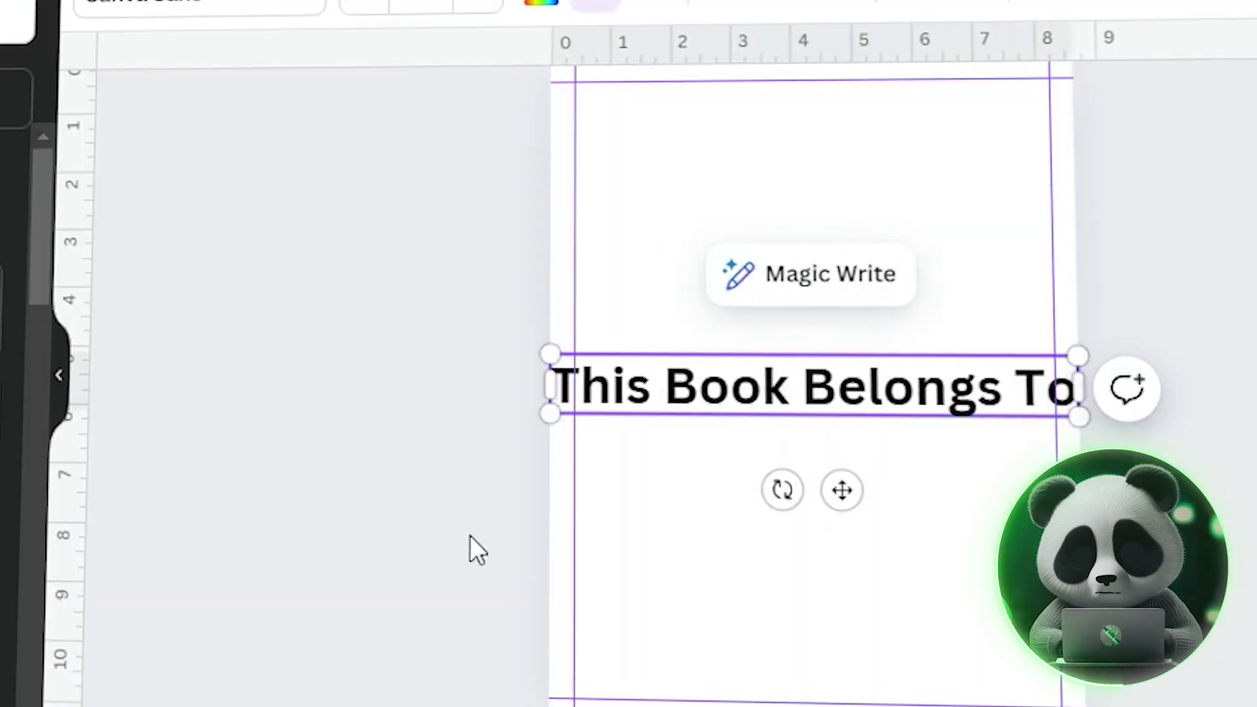
{"action": "left_click_drag", "start_coordinate": [546, 359], "coordinate": [496, 344]}
{"action": "left_click_drag", "start_coordinate": [496, 414], "coordinate": [386, 406]}
{"action": "left_click_drag", "start_coordinate": [387, 343], "coordinate": [564, 360]}
{"action": "left_click_drag", "start_coordinate": [740, 397], "coordinate": [764, 280]}
Add an underscore write-in line below the title and align the two
{"action": "key", "text": "t"}
{"action": "type", "text": "___"}
{"action": "left_click", "coordinate": [262, 367]}
{"action": "left_click_drag", "start_coordinate": [844, 408], "coordinate": [845, 409]}
{"action": "left_click", "coordinate": [406, 354]}
{"action": "left_click_drag", "start_coordinate": [752, 277], "coordinate": [753, 320]}
{"action": "left_click", "coordinate": [406, 328]}
{"action": "left_click", "coordinate": [737, 298]}
Change the title heading to a different font
{"action": "left_click", "coordinate": [197, 4]}
{"action": "scroll", "coordinate": [10, 367], "scroll_direction": "down", "scroll_amount": 10}
{"action": "left_click", "coordinate": [10, 366]}
{"action": "left_click", "coordinate": [10, 392]}
{"action": "left_click", "coordinate": [415, 440]}
{"action": "left_click", "coordinate": [353, 391]}
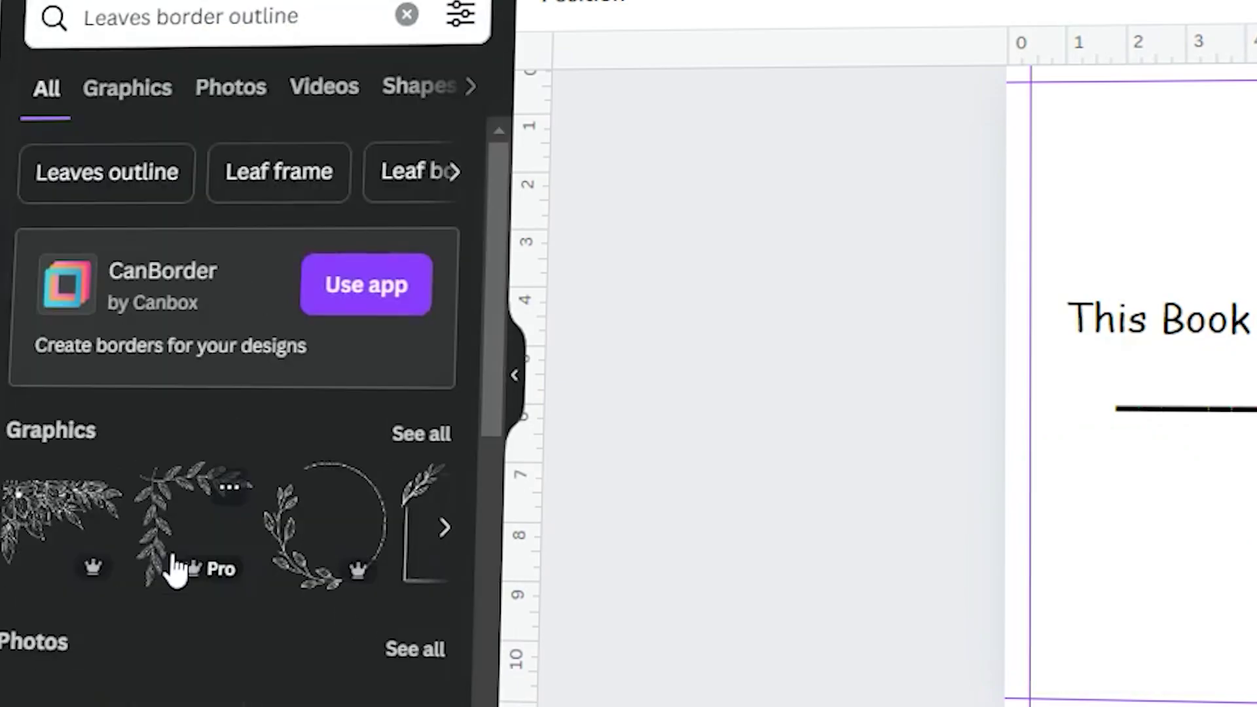
Add the leaves border outline graphic and stretch it to frame the whole page
{"action": "left_click", "coordinate": [176, 571]}
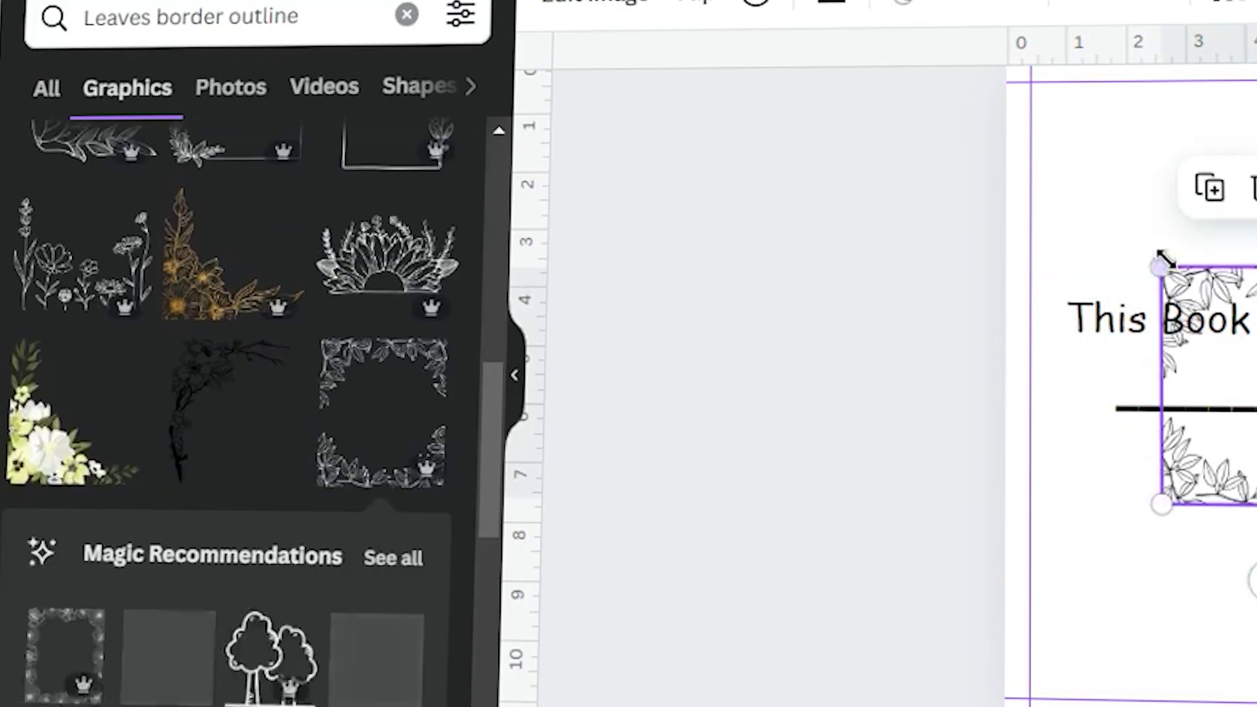
{"action": "left_click_drag", "start_coordinate": [1162, 265], "coordinate": [1007, 93]}
{"action": "left_click_drag", "start_coordinate": [1256, 504], "coordinate": [1256, 685]}
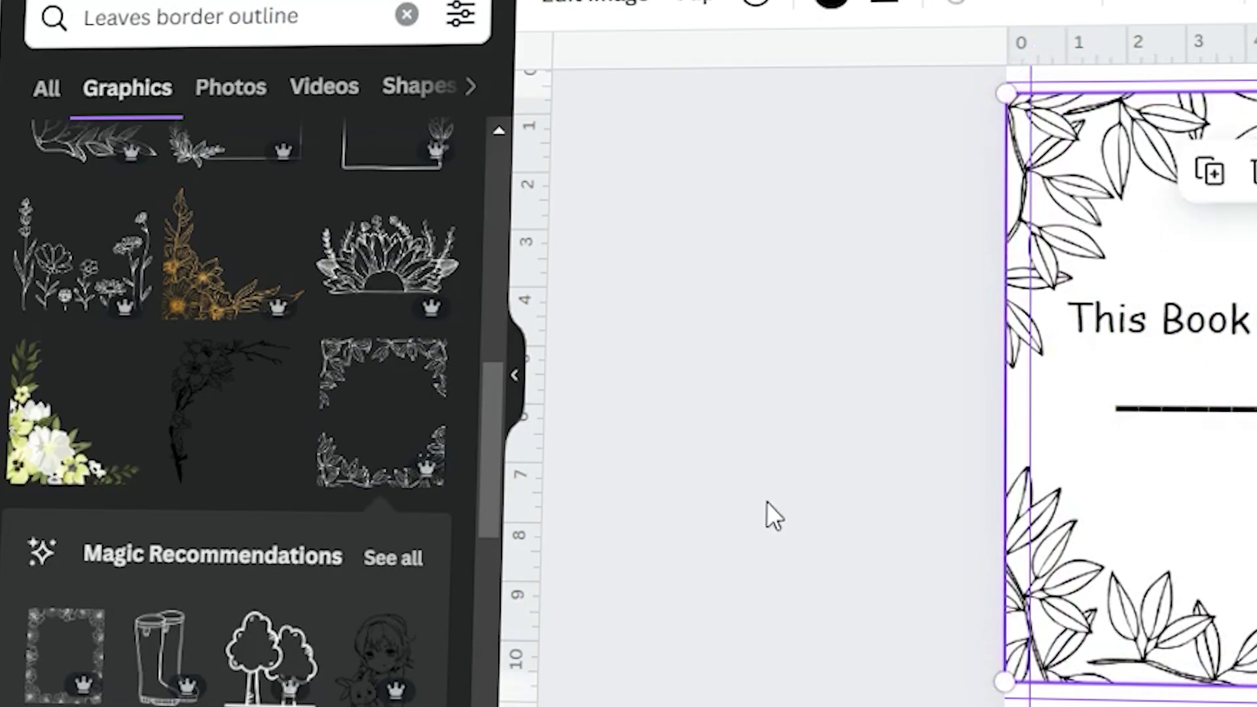
{"action": "scroll", "coordinate": [882, 491], "scroll_direction": "up", "scroll_amount": 1}
{"action": "left_click_drag", "start_coordinate": [798, 211], "coordinate": [823, 126]}
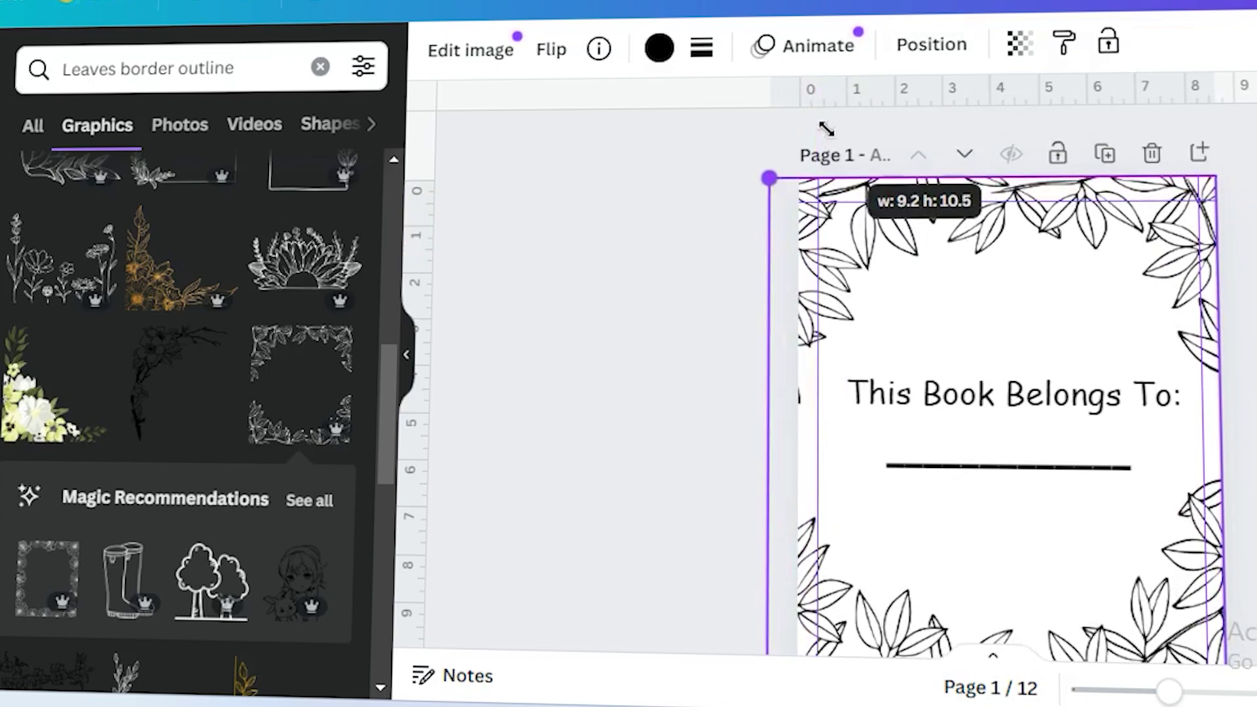
{"action": "scroll", "coordinate": [1008, 354], "scroll_direction": "down", "scroll_amount": 3}
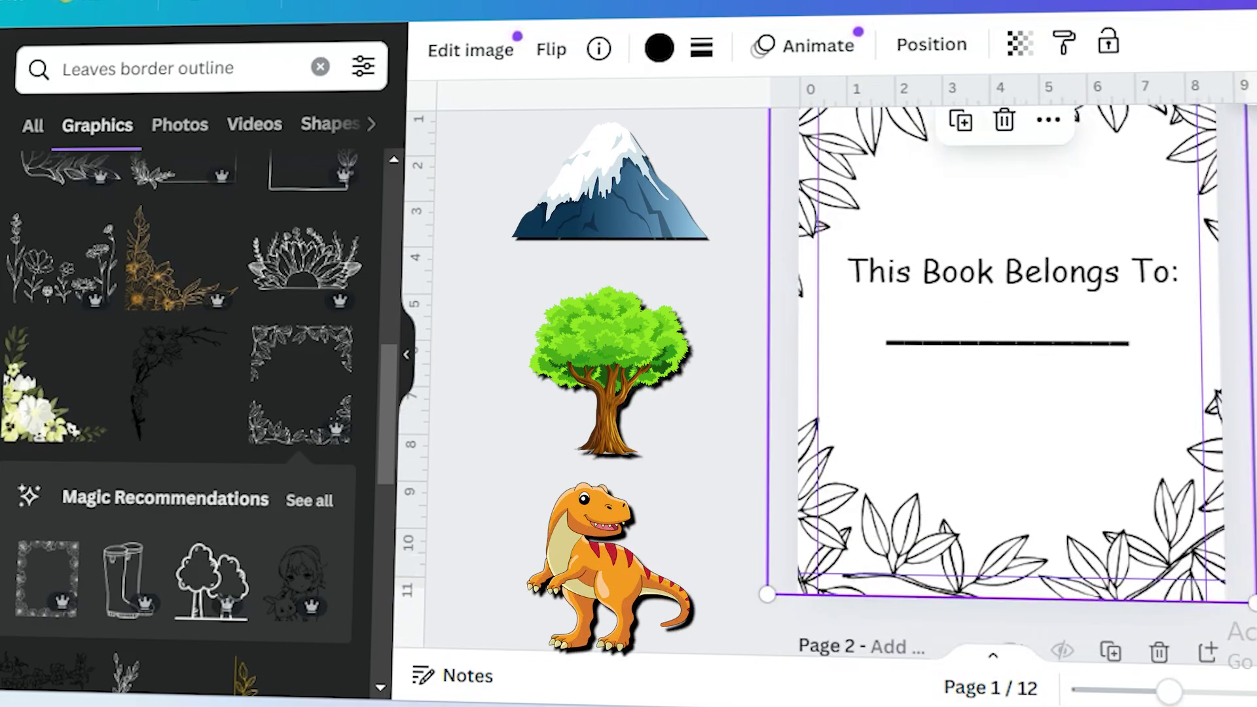
{"action": "key", "text": "Escape"}
{"action": "scroll", "coordinate": [1008, 353], "scroll_direction": "up", "scroll_amount": 2}
{"action": "scroll", "coordinate": [1008, 354], "scroll_direction": "down", "scroll_amount": 2}
{"action": "scroll", "coordinate": [498, 432], "scroll_direction": "up", "scroll_amount": 3}
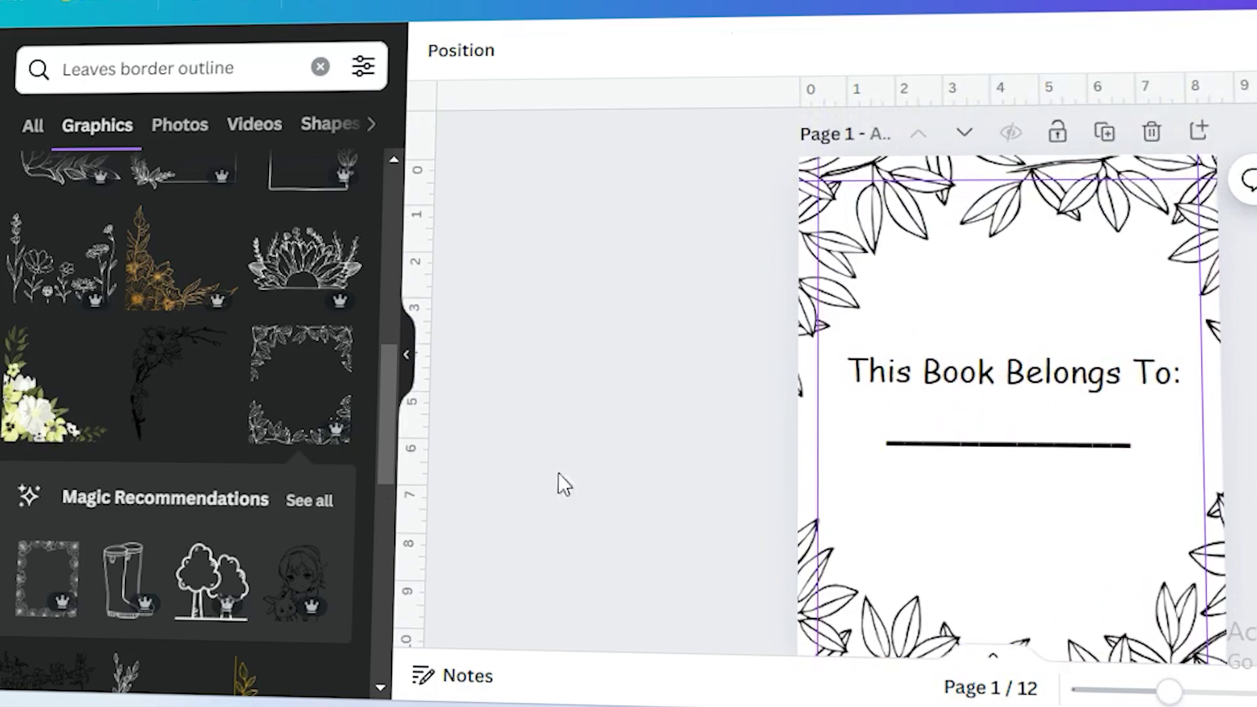
{"action": "scroll", "coordinate": [603, 485], "scroll_direction": "down", "scroll_amount": 10}
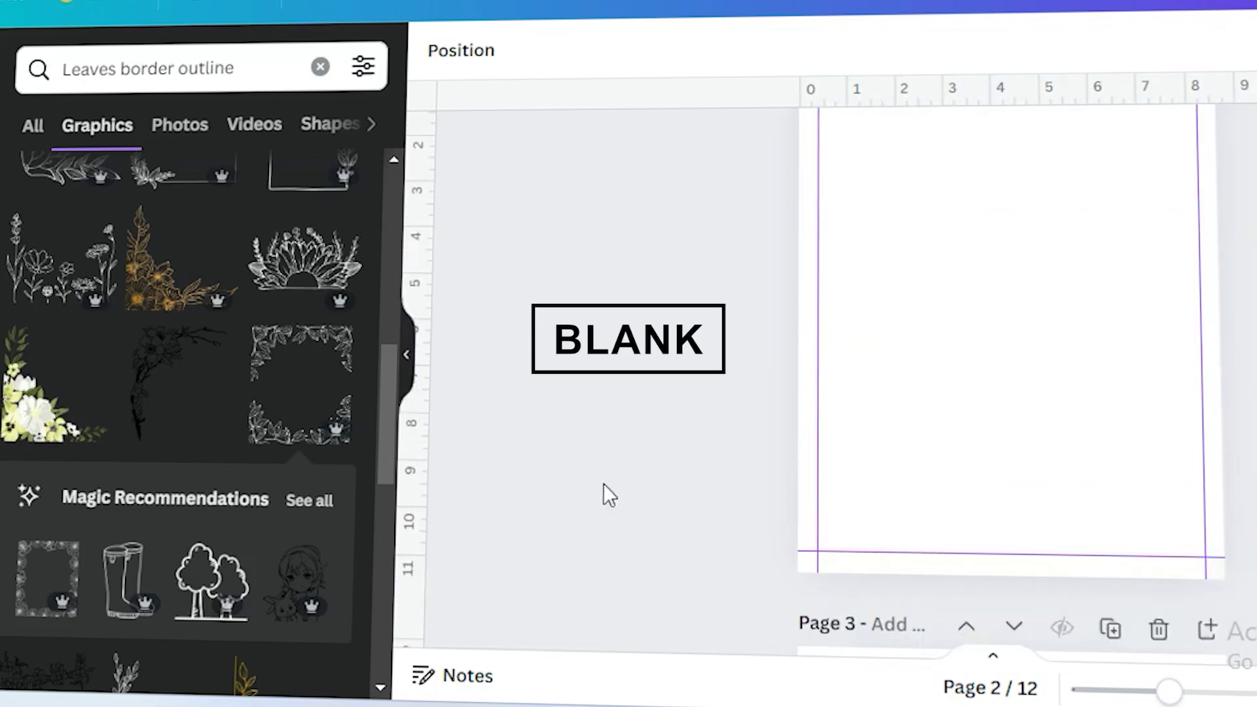
{"action": "scroll", "coordinate": [603, 483], "scroll_direction": "down", "scroll_amount": 5}
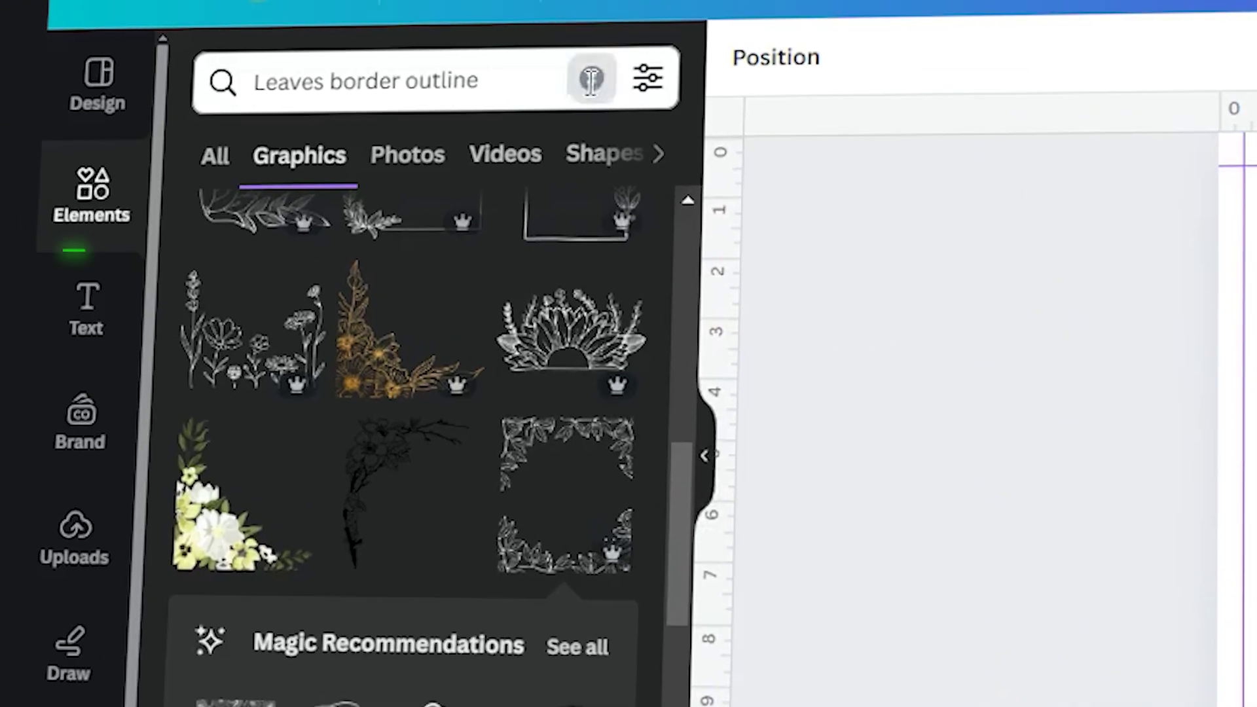
Search Elements for 'dinosaur outline' graphics
{"action": "left_click", "coordinate": [591, 79]}
{"action": "type", "text": "dinosaur"}
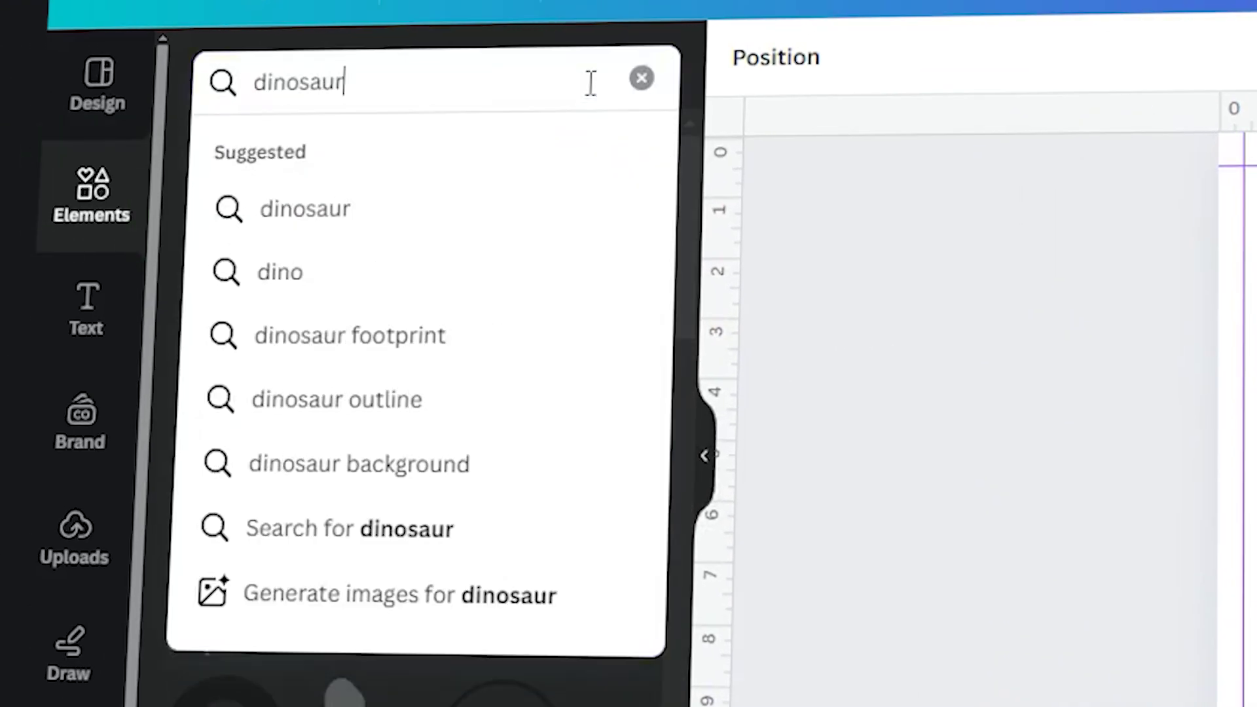
{"action": "key", "text": "Return"}
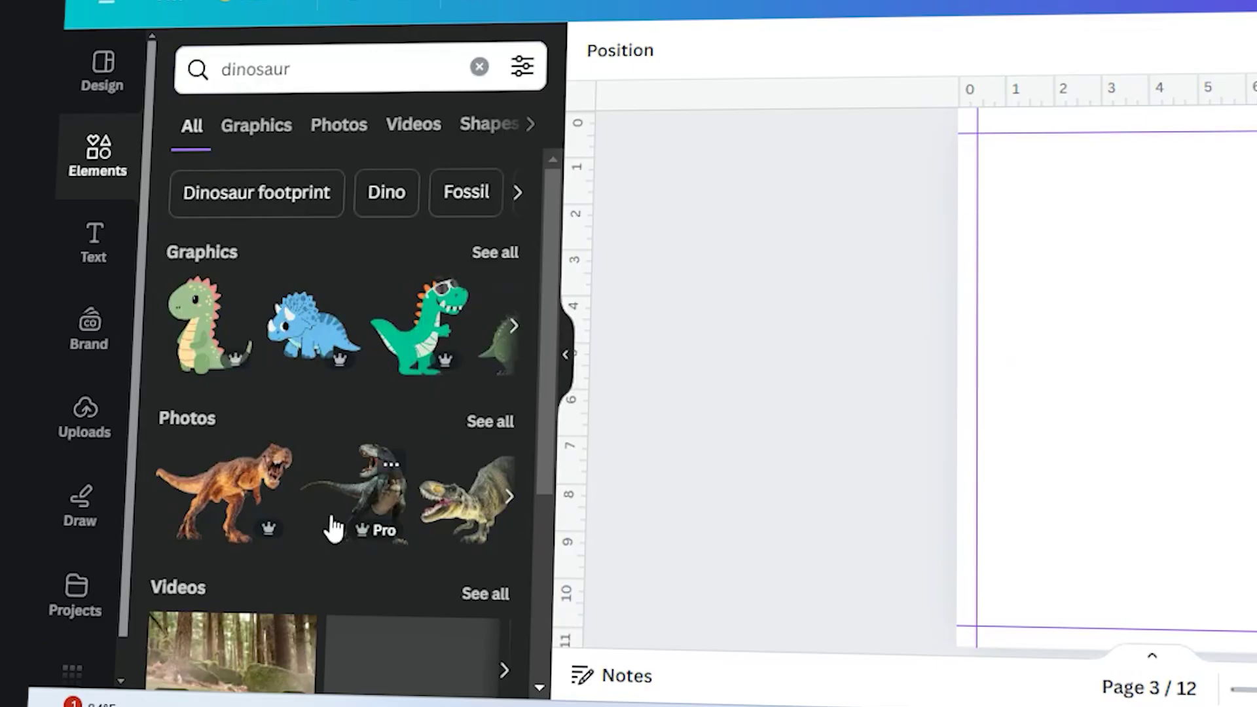
{"action": "left_click", "coordinate": [296, 69]}
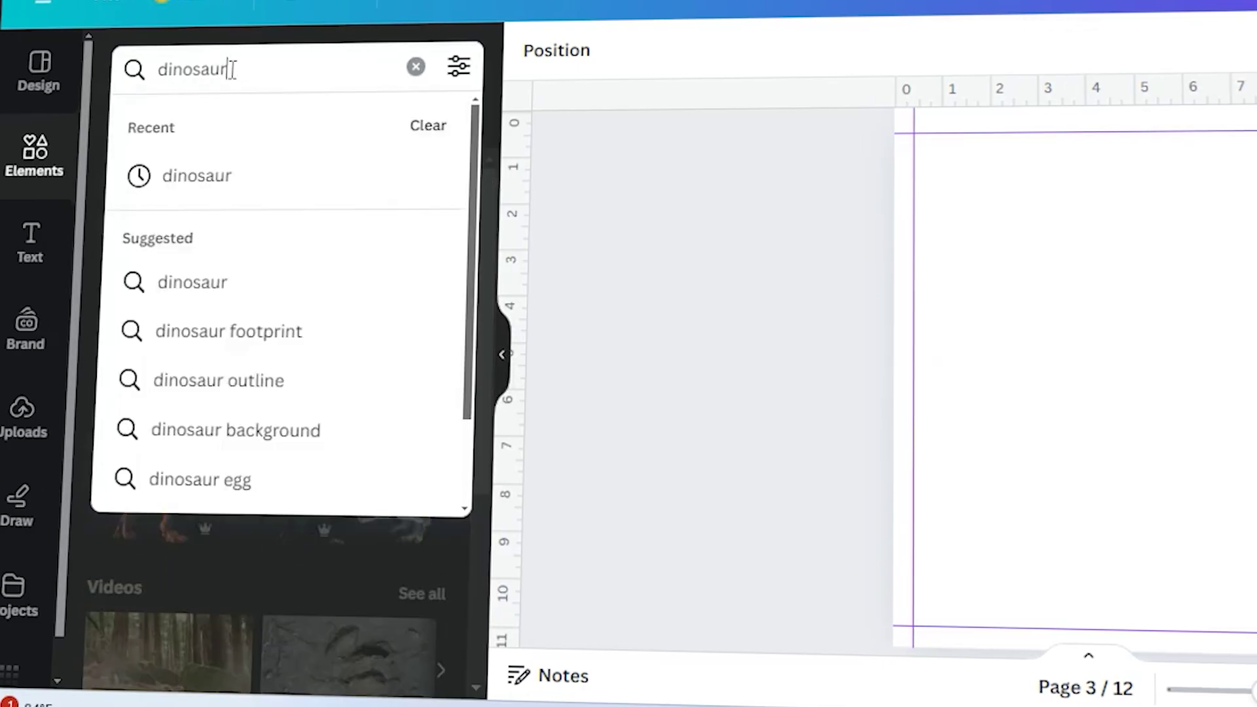
{"action": "type", "text": "o"}
{"action": "type", "text": "utline"}
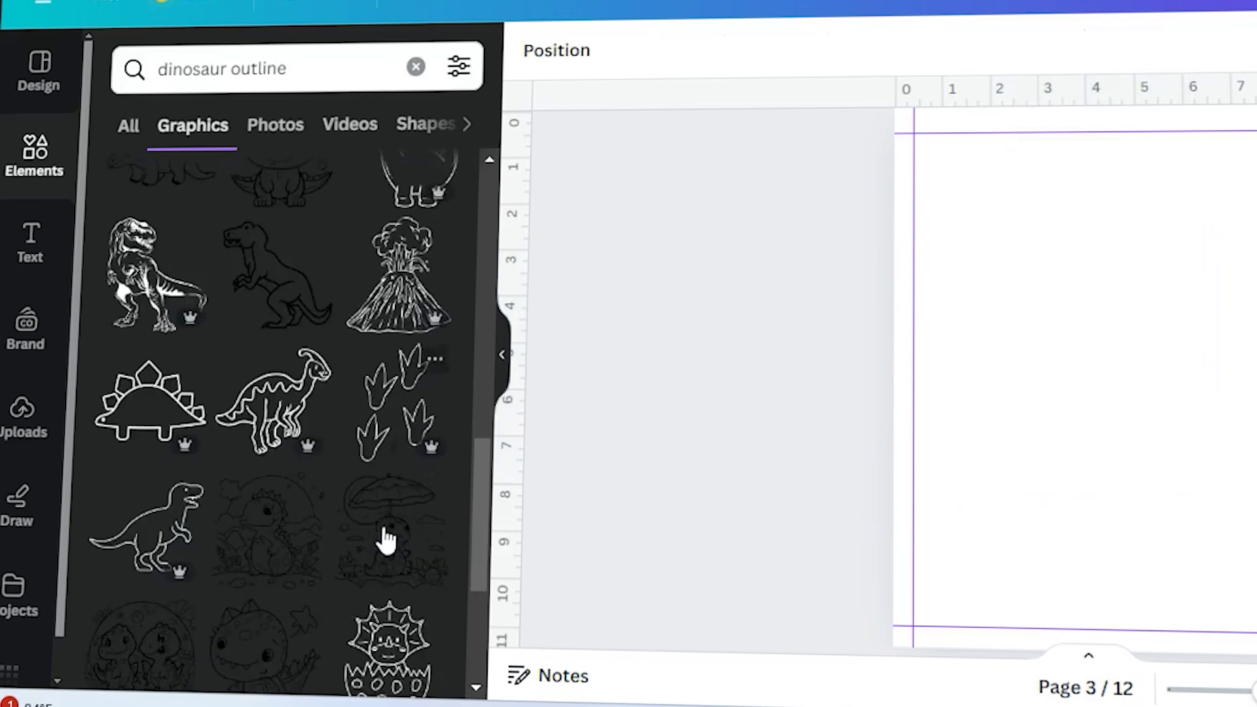
{"action": "scroll", "coordinate": [386, 540], "scroll_direction": "down", "scroll_amount": 5}
{"action": "scroll", "coordinate": [387, 541], "scroll_direction": "down", "scroll_amount": 1}
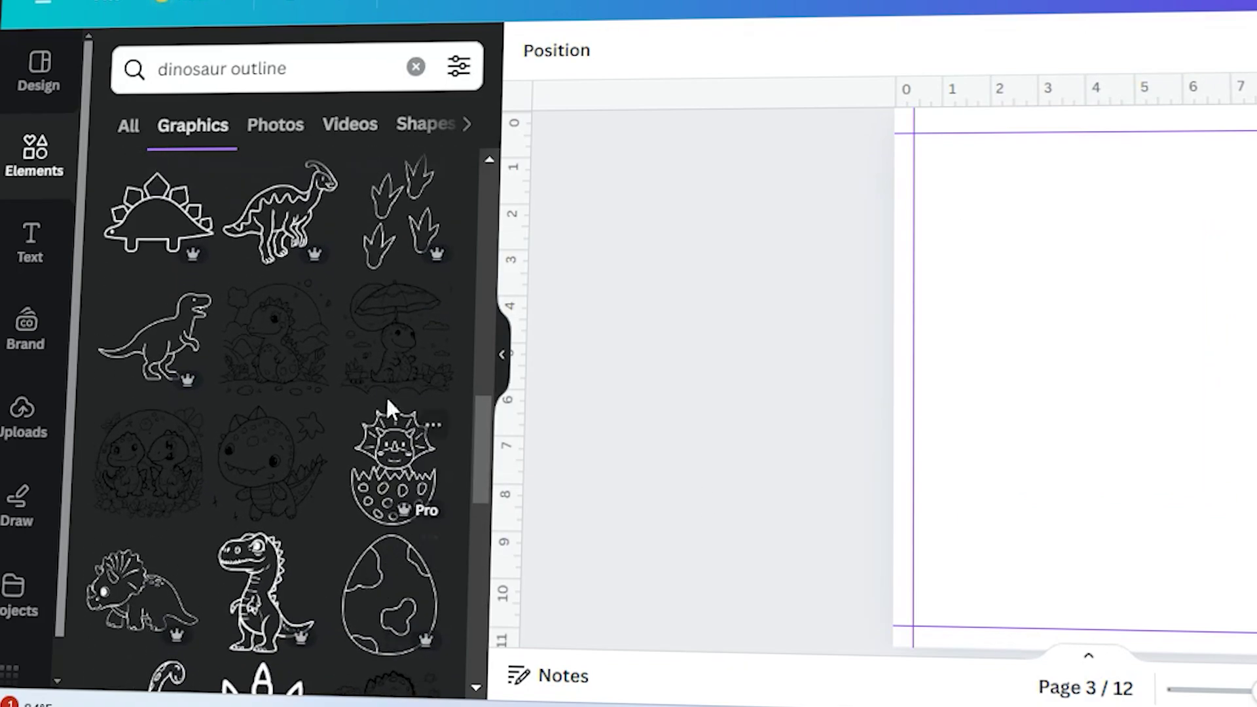
Add the umbrella dinosaur graphic, enlarge it across the page and move it near the top
{"action": "left_click", "coordinate": [397, 340]}
{"action": "left_click_drag", "start_coordinate": [1019, 293], "coordinate": [936, 211]}
{"action": "left_click_drag", "start_coordinate": [1189, 457], "coordinate": [1256, 548]}
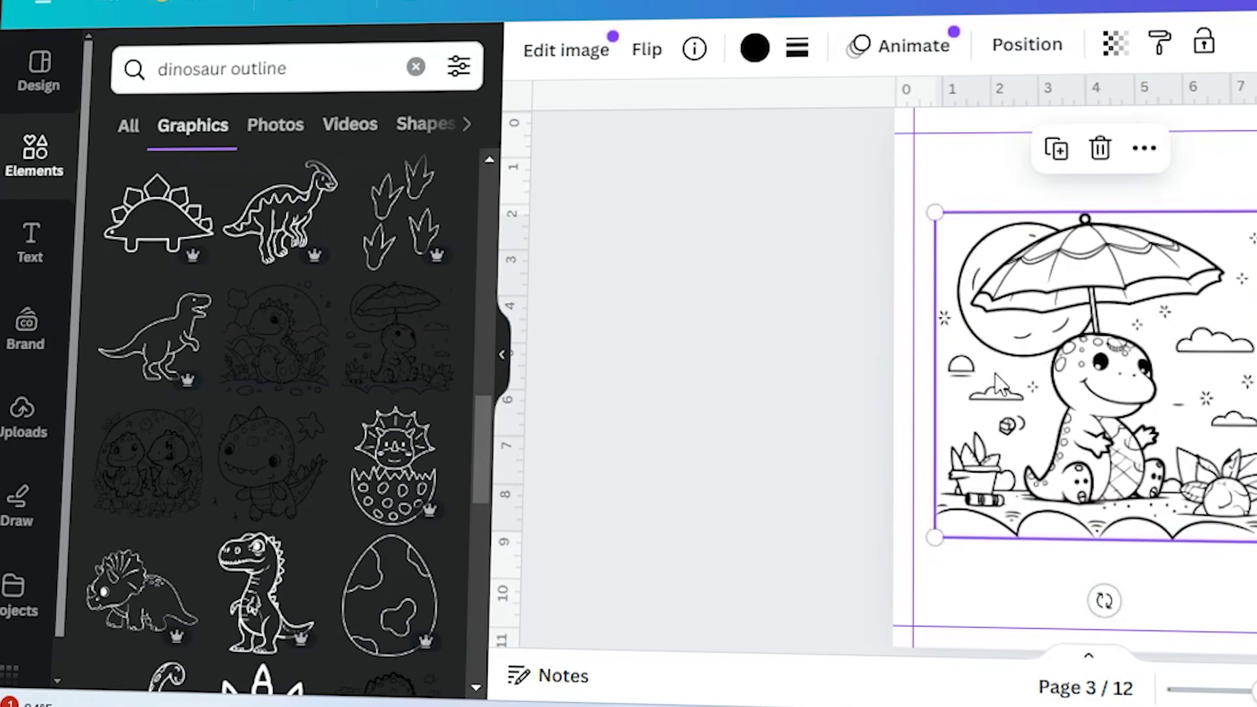
{"action": "left_click_drag", "start_coordinate": [934, 217], "coordinate": [926, 204]}
{"action": "left_click_drag", "start_coordinate": [1256, 542], "coordinate": [1256, 550]}
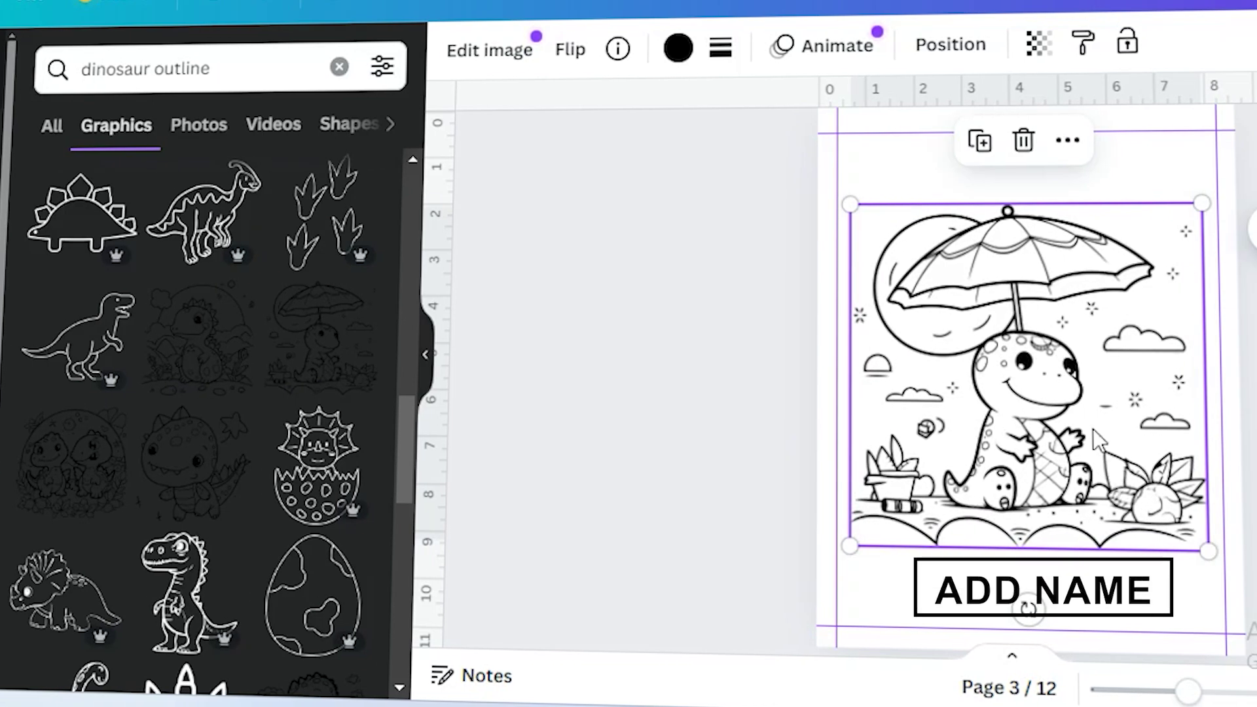
{"action": "left_click_drag", "start_coordinate": [1169, 429], "coordinate": [1167, 390]}
{"action": "left_click_drag", "start_coordinate": [1090, 390], "coordinate": [1090, 385]}
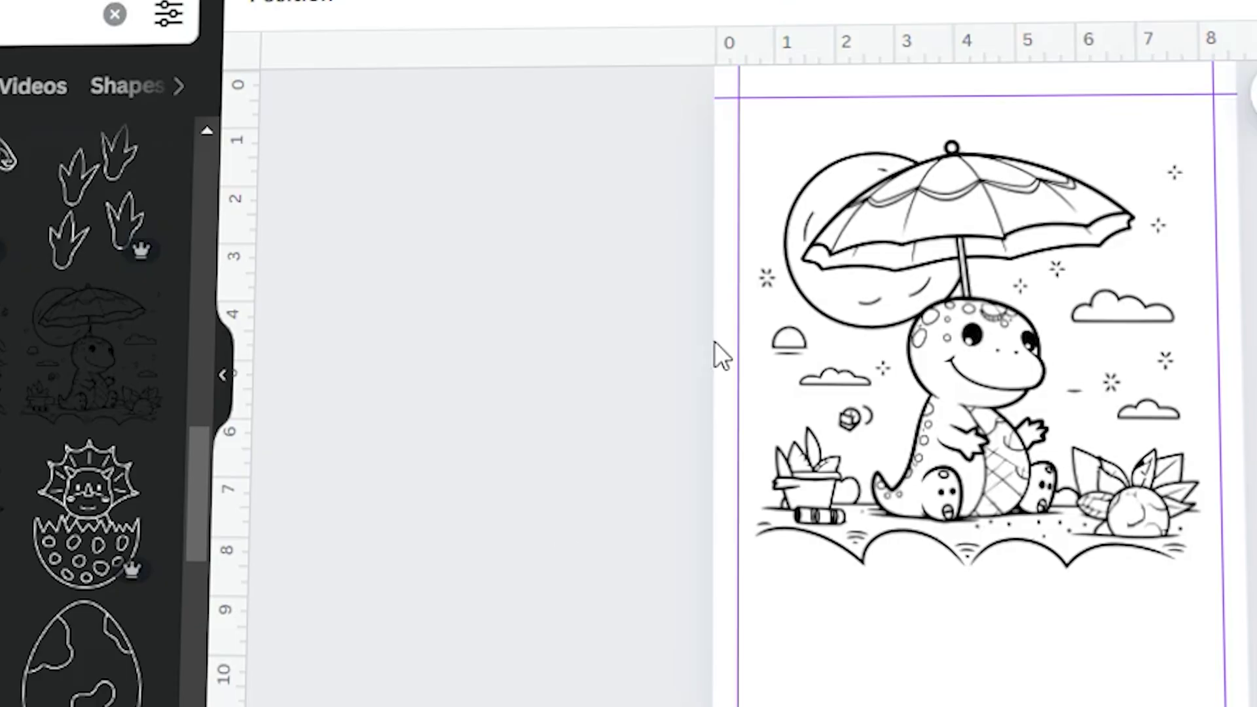
{"action": "left_click", "coordinate": [795, 297]}
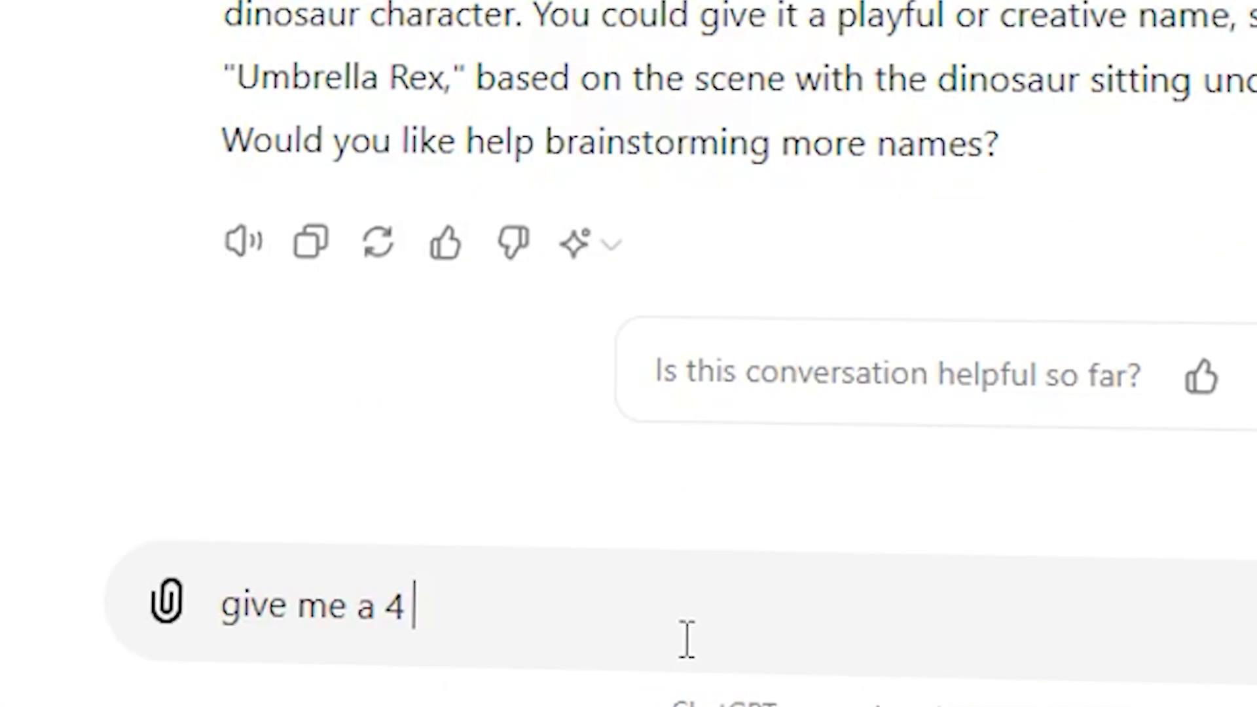
Ask ChatGPT for four dinosaur names, then send the monoline black-and-white T-Rex coloring prompt
{"action": "type", "text": "dinosaur names"}
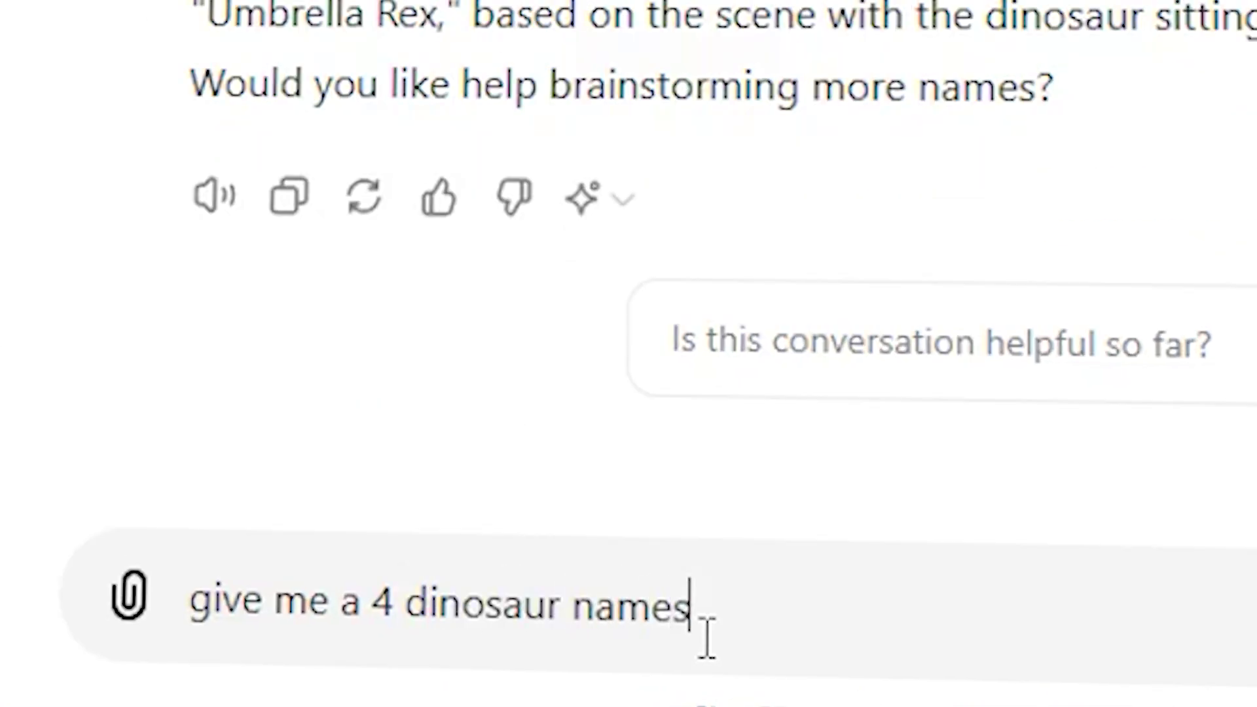
{"action": "key", "text": "Return"}
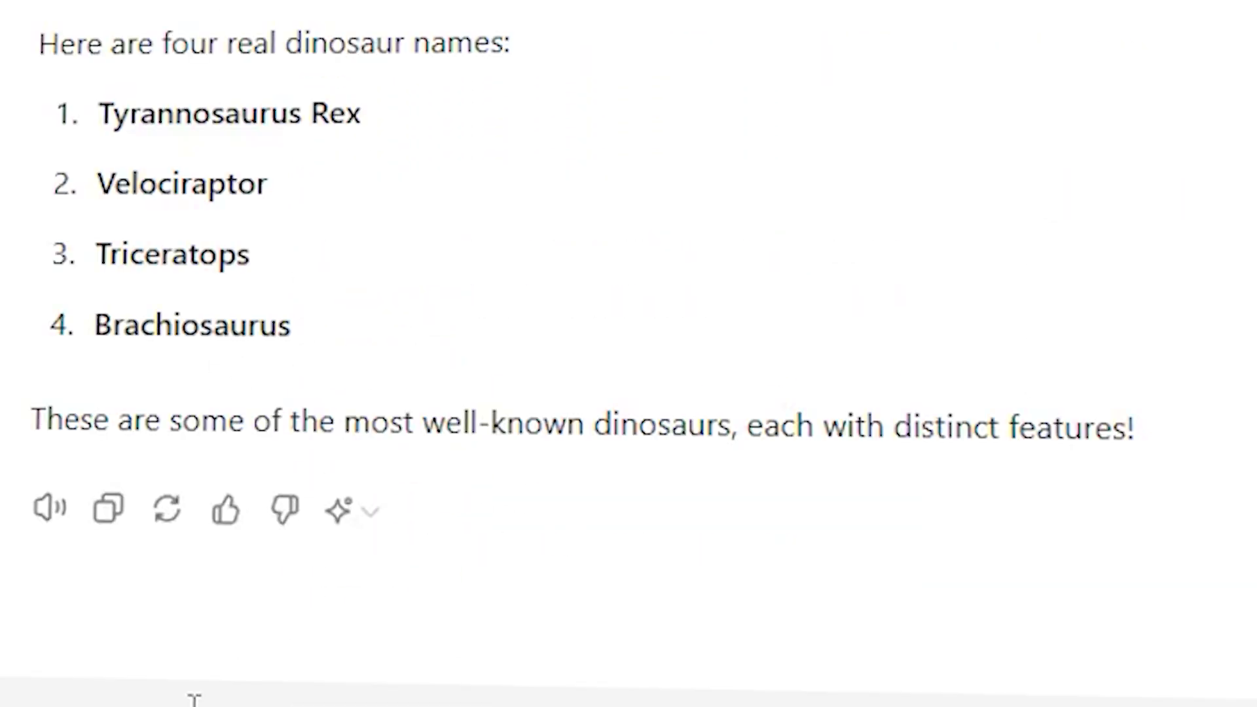
{"action": "type", "text": "I want you to act as an expert children's coloring book artist and gibe"}
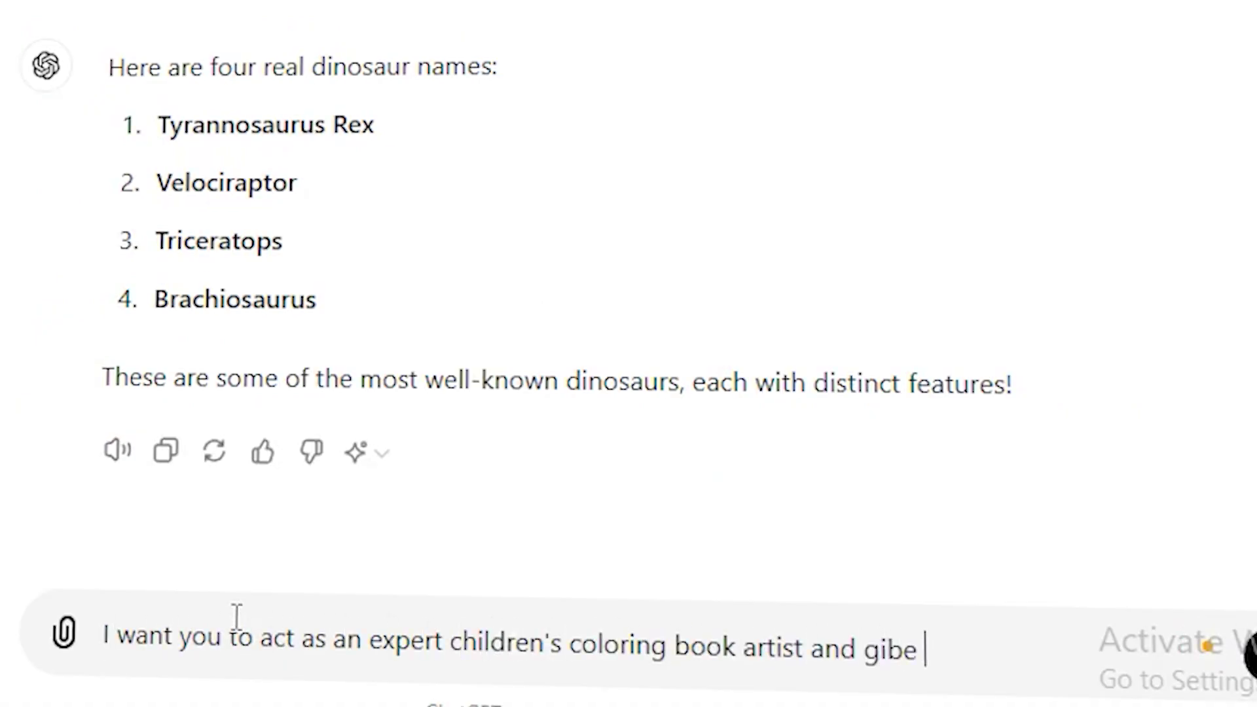
{"action": "type", "text": "black and whiteb"}
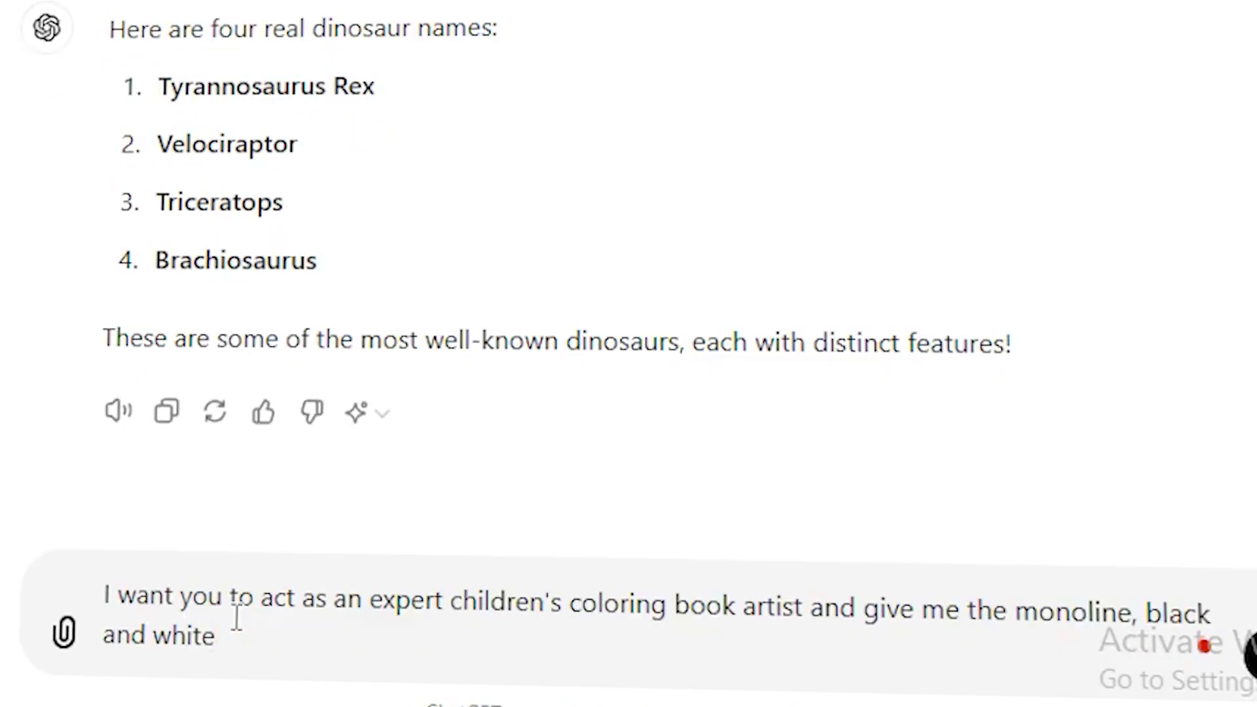
{"action": "type", "text": "."}
{"action": "key", "text": "Return"}
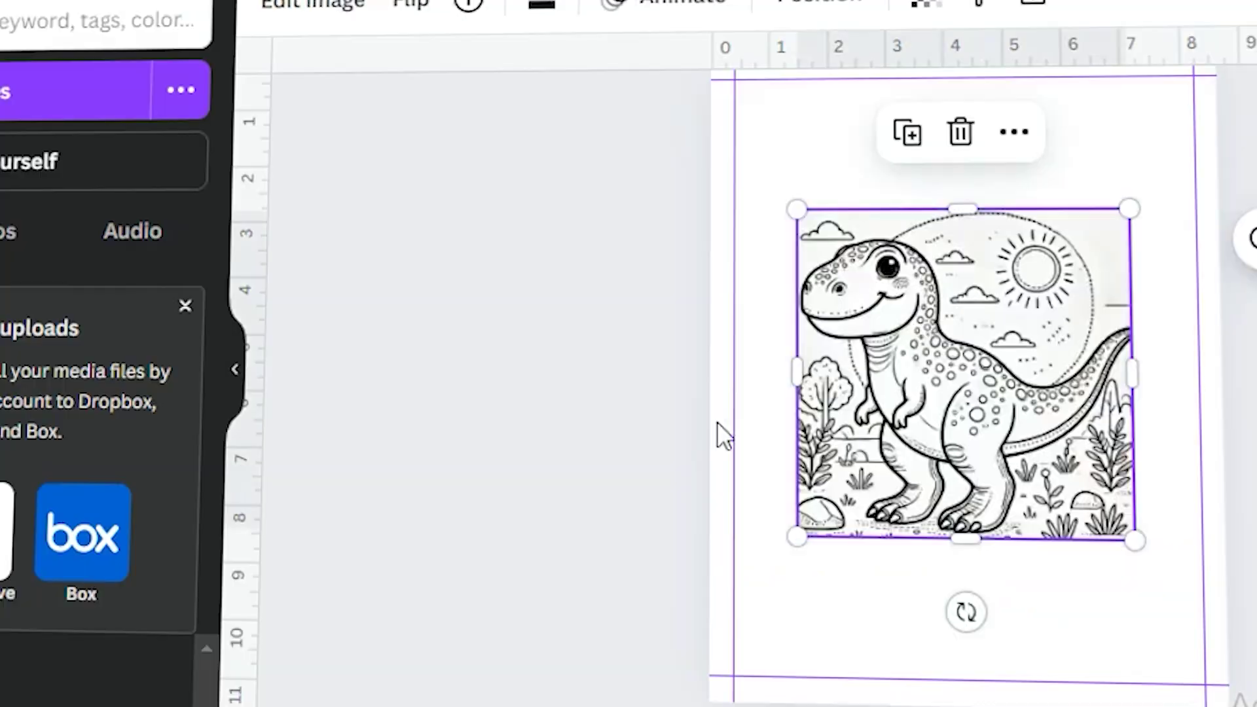
Enlarge the T-Rex coloring picture and move it higher on page 6
{"action": "left_click_drag", "start_coordinate": [794, 205], "coordinate": [735, 146]}
{"action": "left_click_drag", "start_coordinate": [1134, 539], "coordinate": [1201, 592]}
{"action": "mouse_move", "coordinate": [976, 429]}
{"action": "left_mouse_down"}
{"action": "mouse_move", "coordinate": [976, 445]}
{"action": "mouse_move", "coordinate": [976, 428]}
{"action": "left_mouse_up"}
{"action": "left_click", "coordinate": [655, 511]}
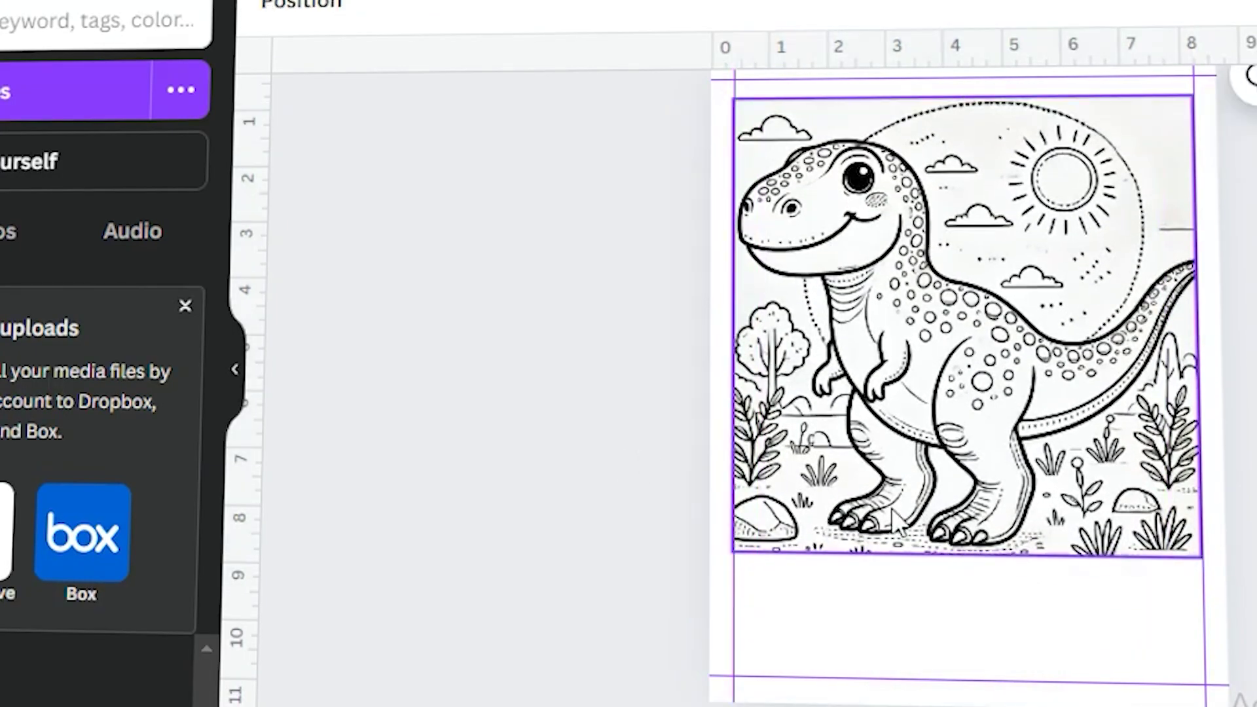
{"action": "left_click_drag", "start_coordinate": [908, 514], "coordinate": [908, 491]}
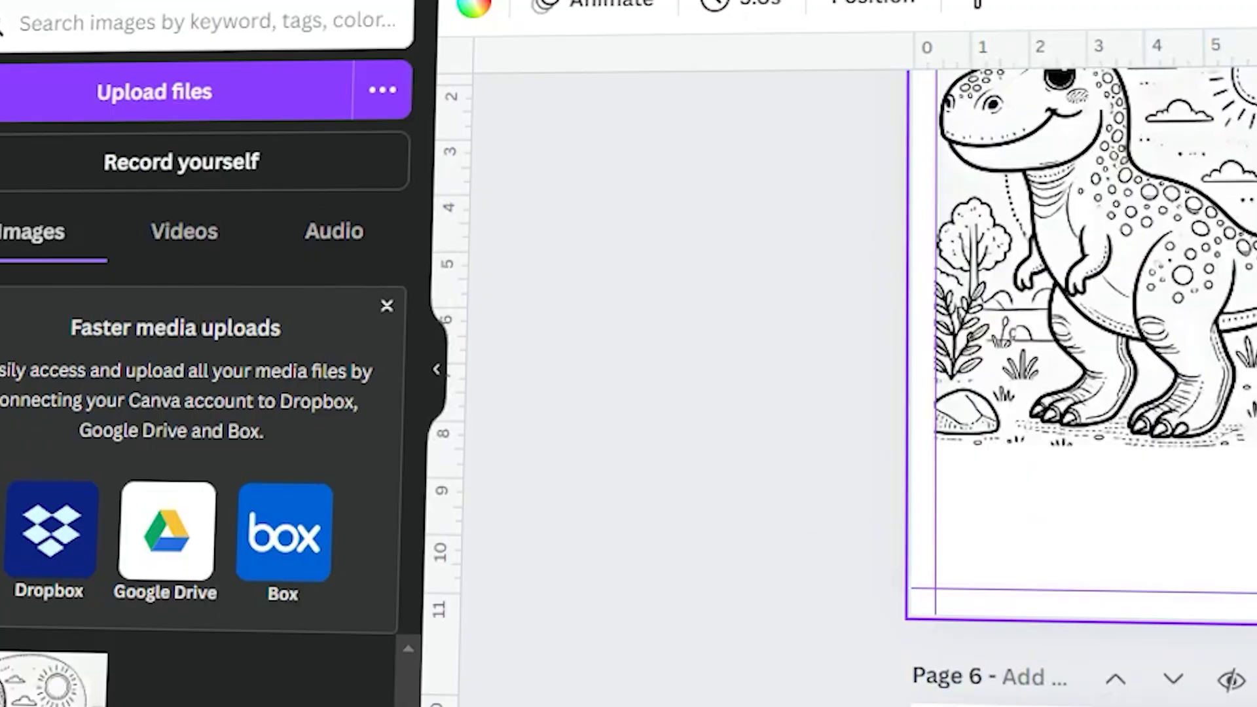
{"action": "left_click", "coordinate": [806, 491]}
Add a 'Tyrannosaurus Rex' heading in Rubik Vinyl beneath the dinosaur
{"action": "left_click", "coordinate": [1, 249]}
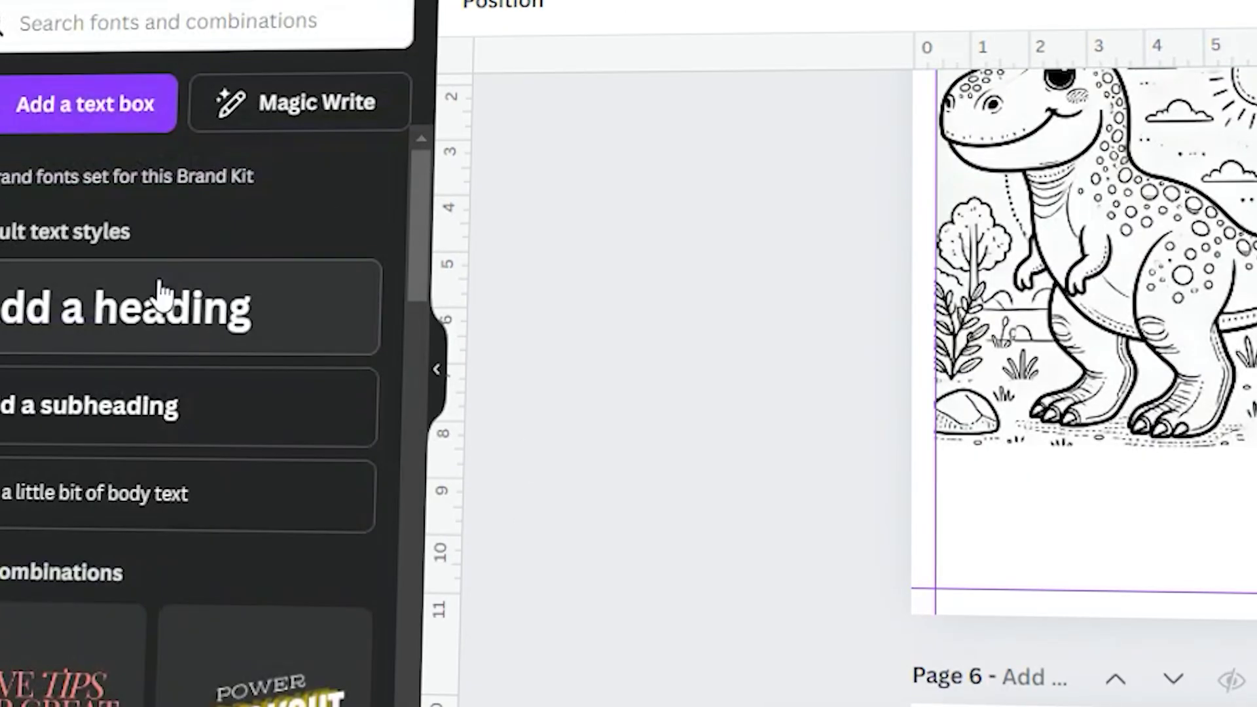
{"action": "left_click", "coordinate": [160, 293]}
{"action": "left_click", "coordinate": [393, 5]}
{"action": "left_click", "coordinate": [13, 528]}
{"action": "double_click", "coordinate": [876, 331]}
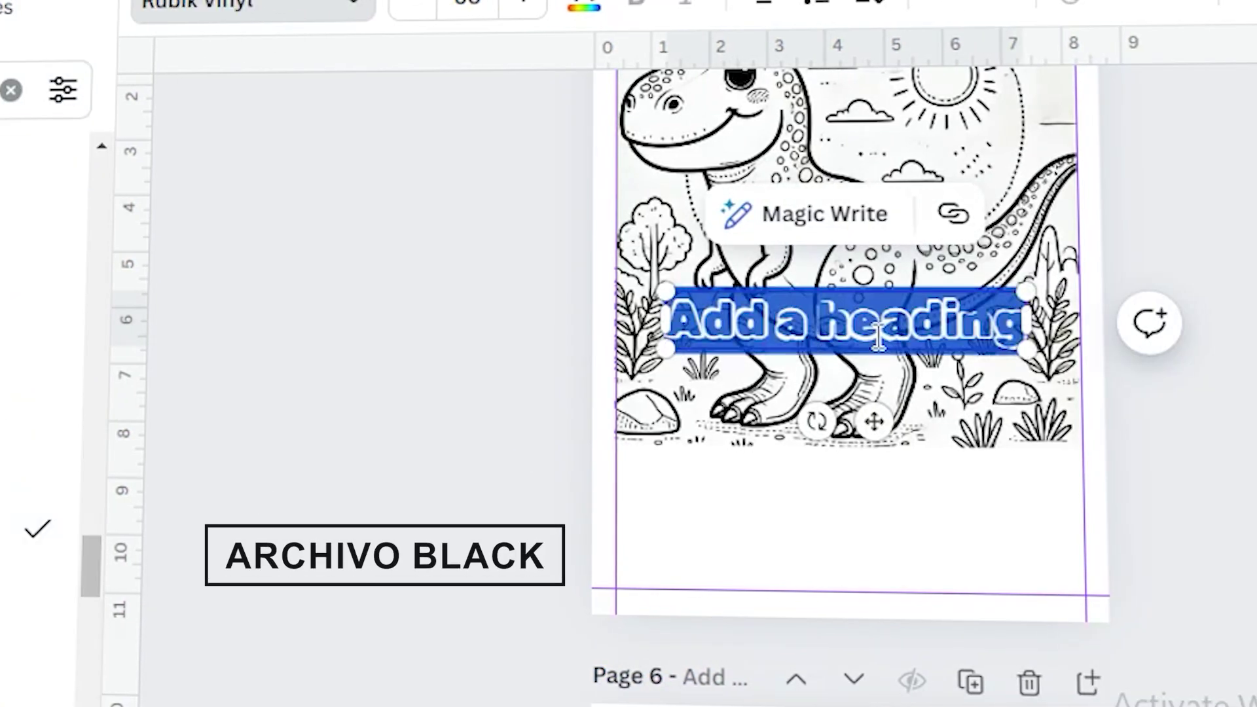
{"action": "type", "text": "Tyrannosaurus Rex"}
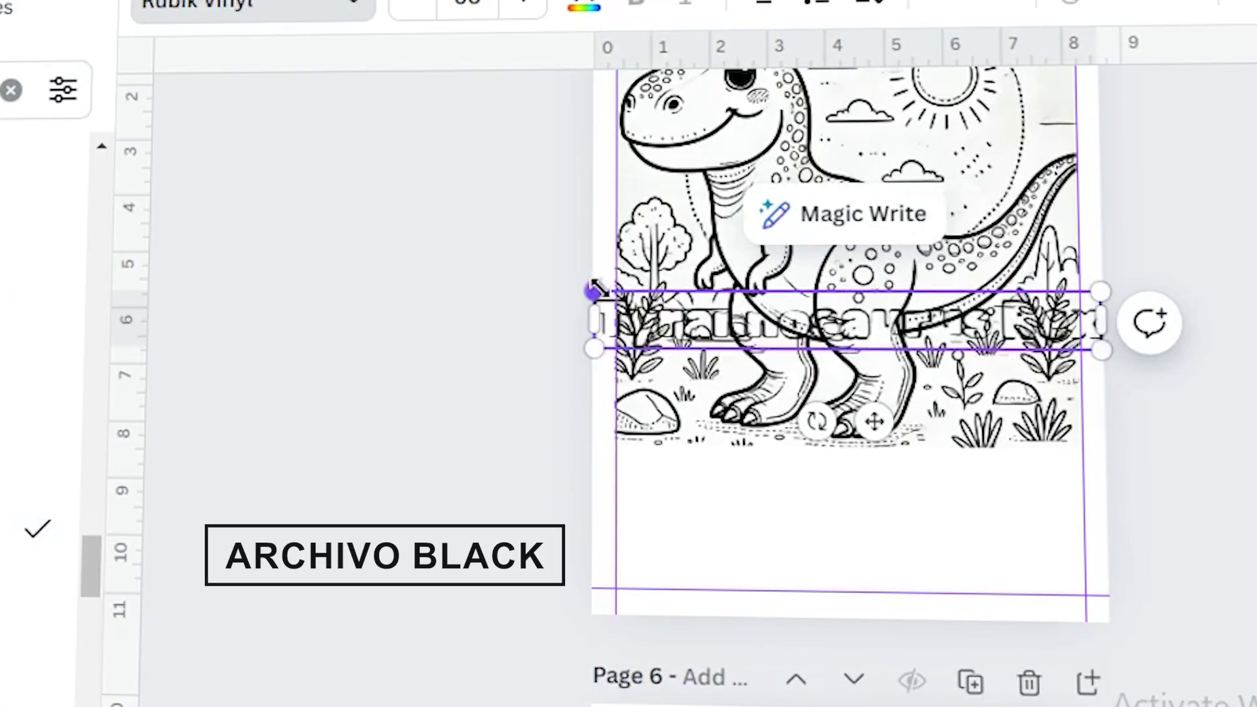
{"action": "left_click_drag", "start_coordinate": [595, 292], "coordinate": [674, 505]}
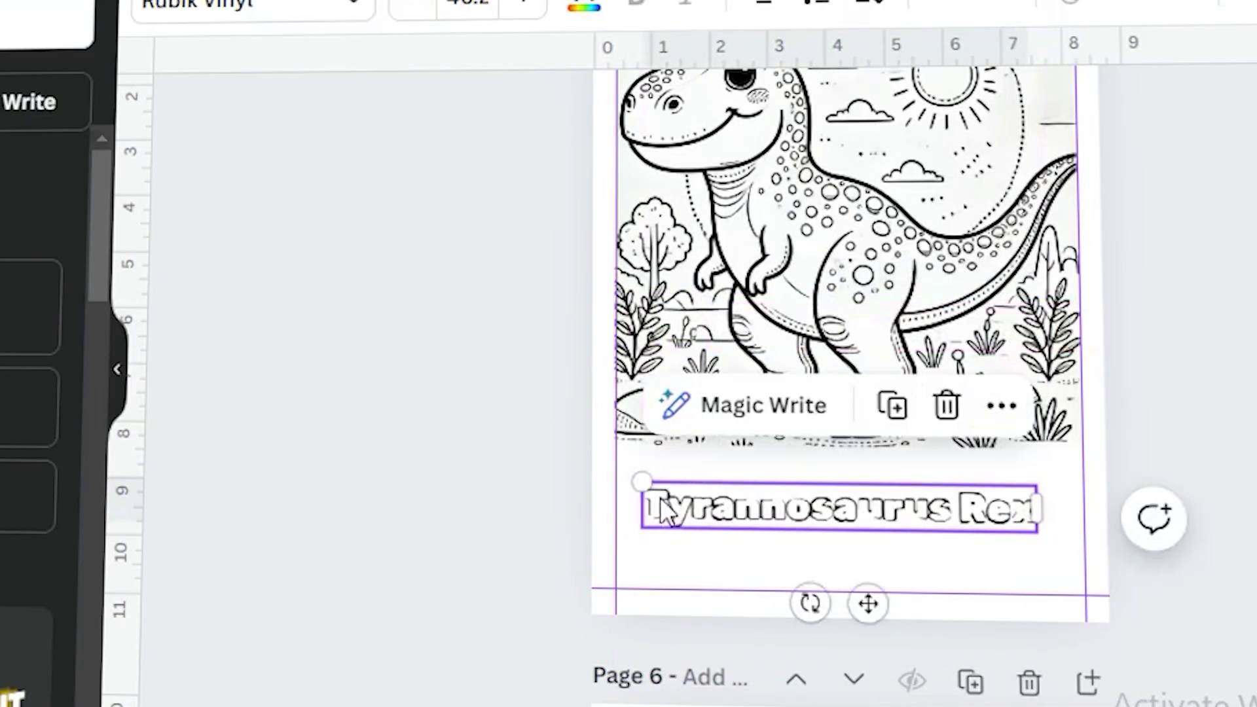
{"action": "left_click_drag", "start_coordinate": [1039, 531], "coordinate": [1084, 558]}
{"action": "left_click", "coordinate": [554, 530]}
{"action": "left_click", "coordinate": [629, 509]}
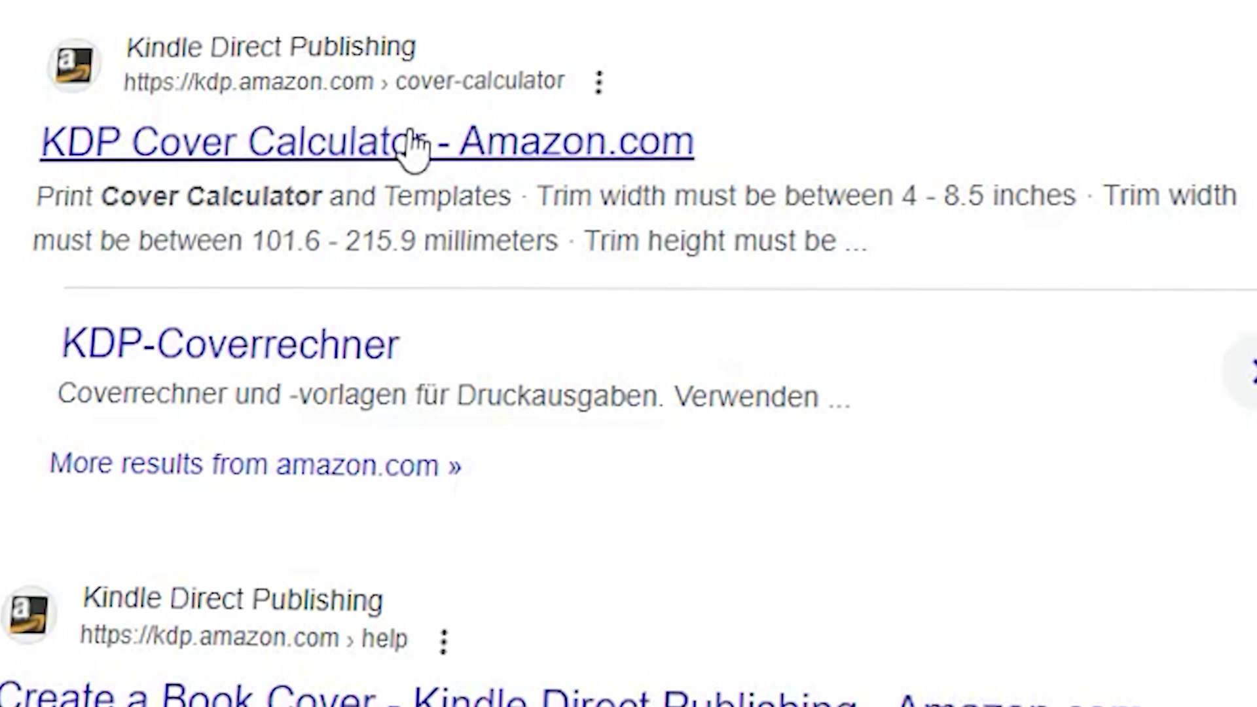
Open the 'KDP Cover Calculator - Amazon.com' search result
{"action": "left_click", "coordinate": [411, 133]}
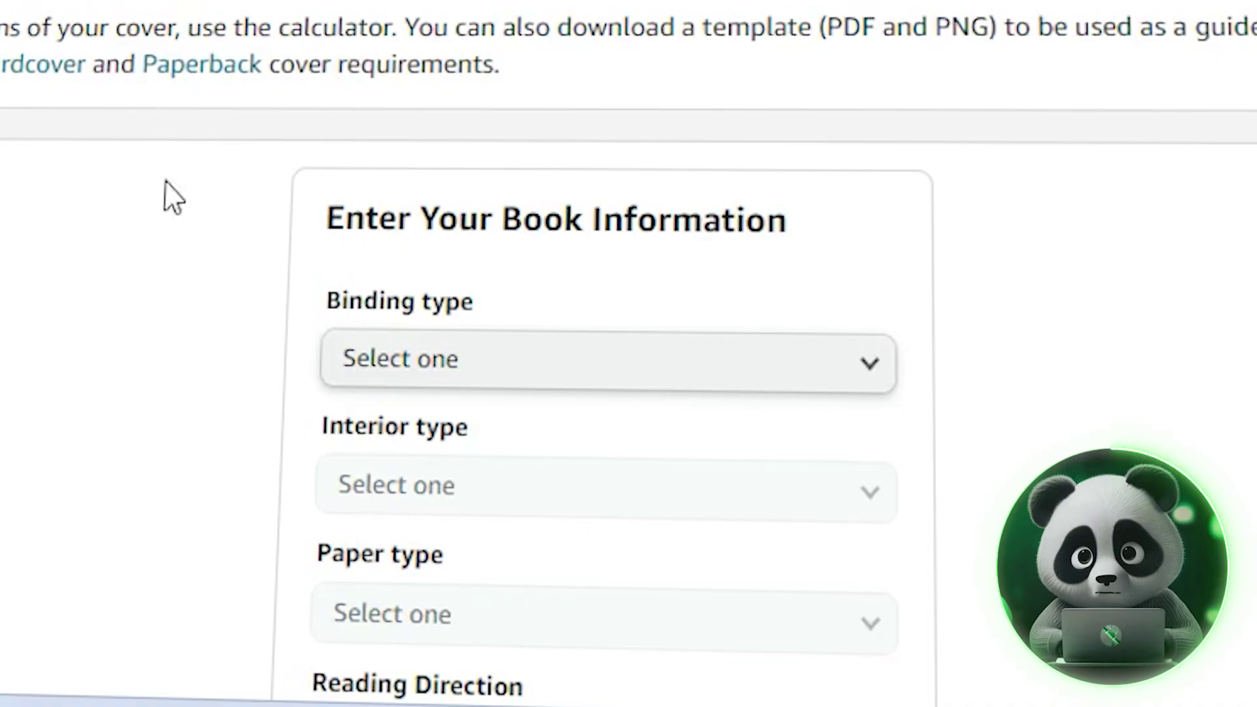
Choose Paperback, Black & white interior, White paper, Left to Right reading and Inches
{"action": "left_click", "coordinate": [412, 359]}
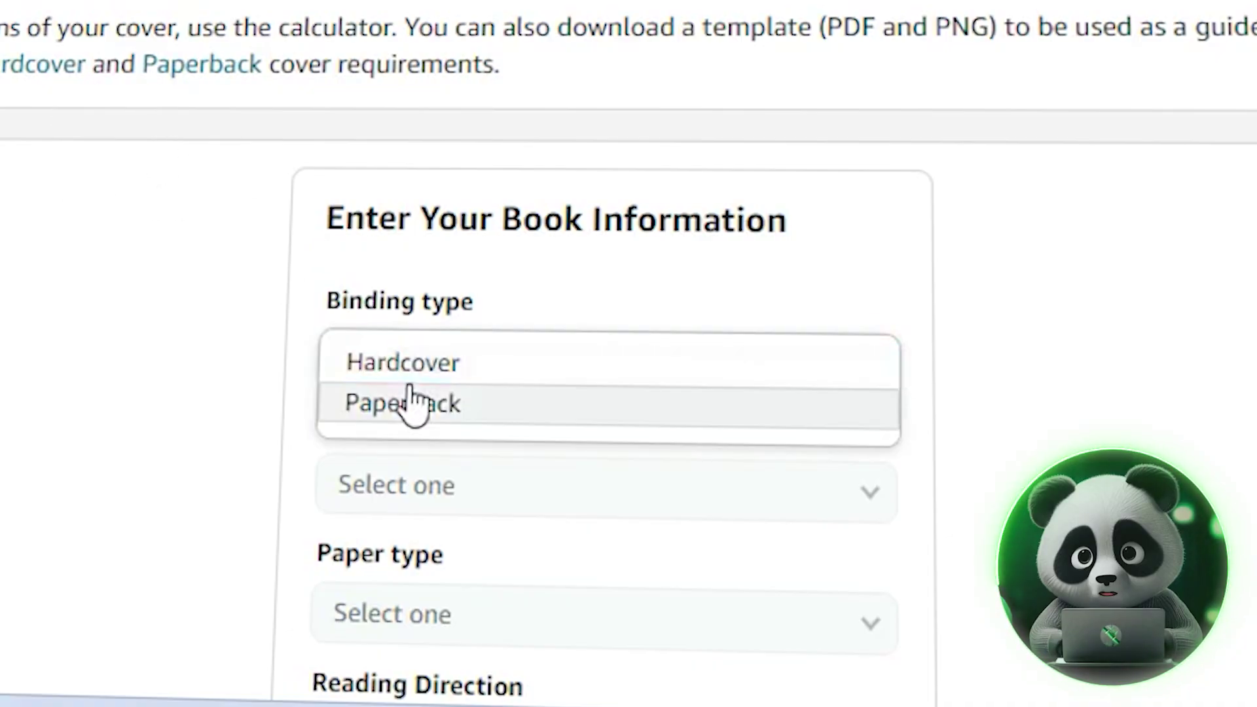
{"action": "left_click", "coordinate": [413, 401]}
{"action": "left_click", "coordinate": [439, 507]}
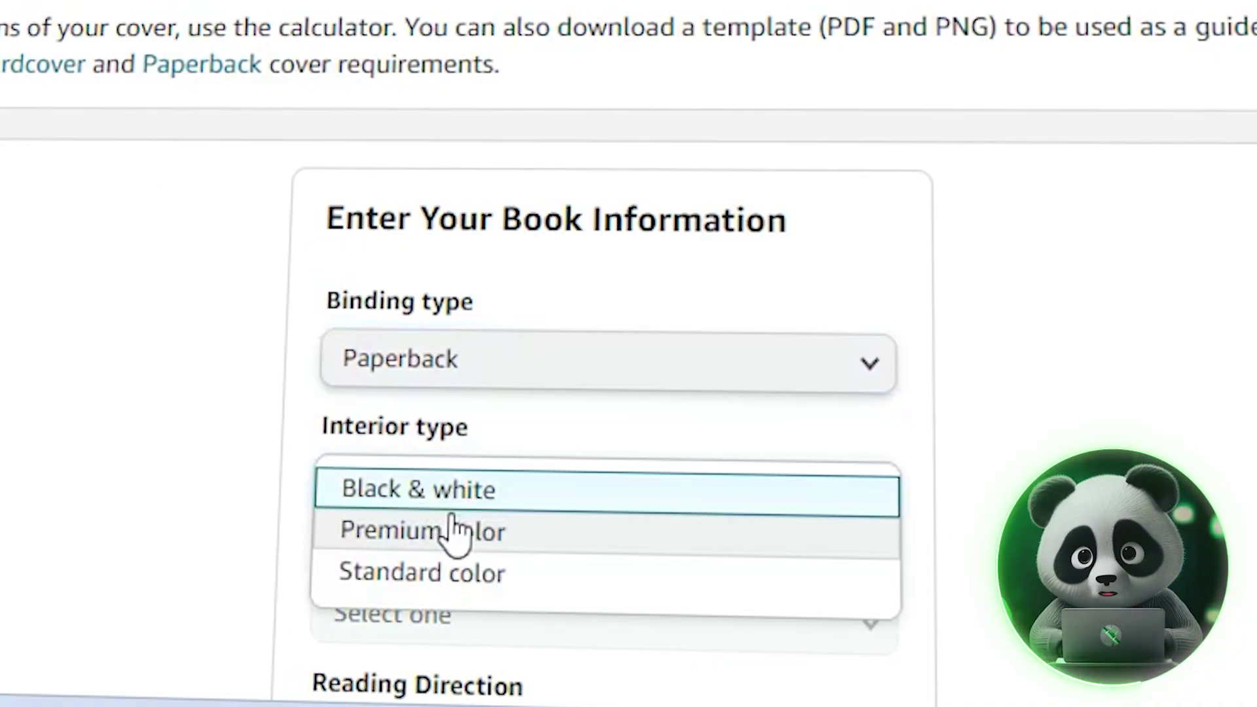
{"action": "left_click", "coordinate": [445, 491]}
{"action": "scroll", "coordinate": [157, 561], "scroll_direction": "down", "scroll_amount": 5}
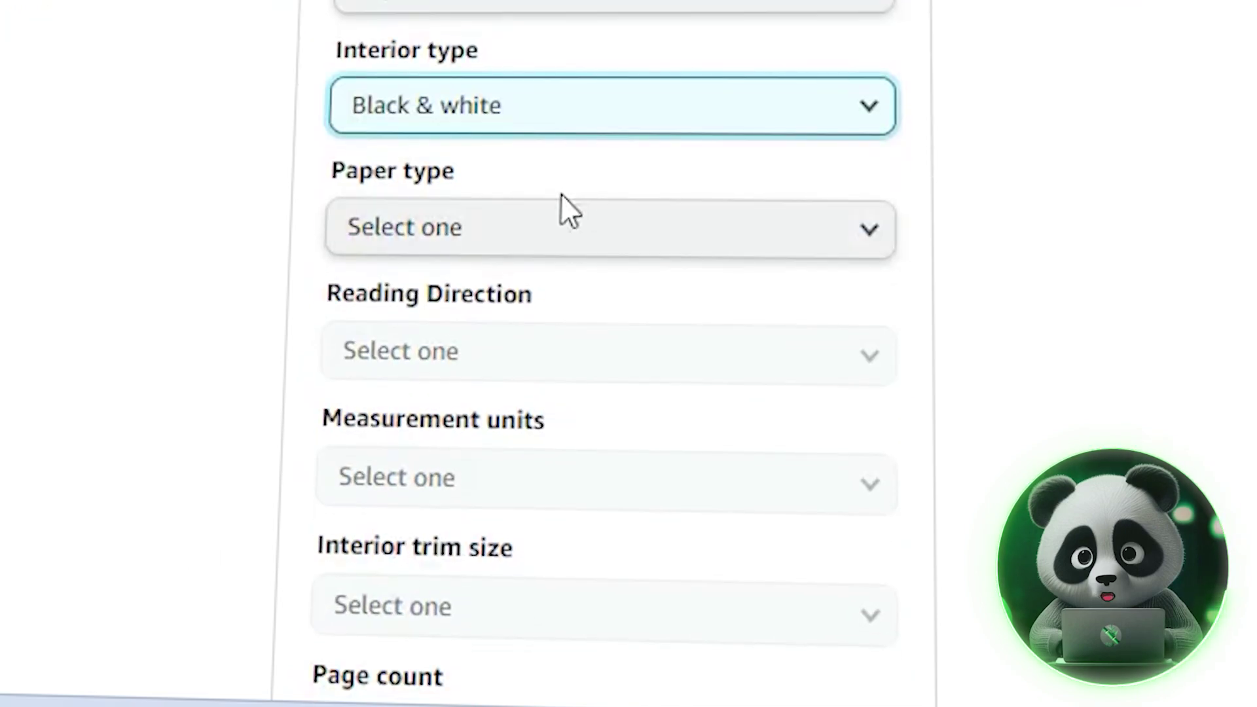
{"action": "left_click", "coordinate": [563, 229]}
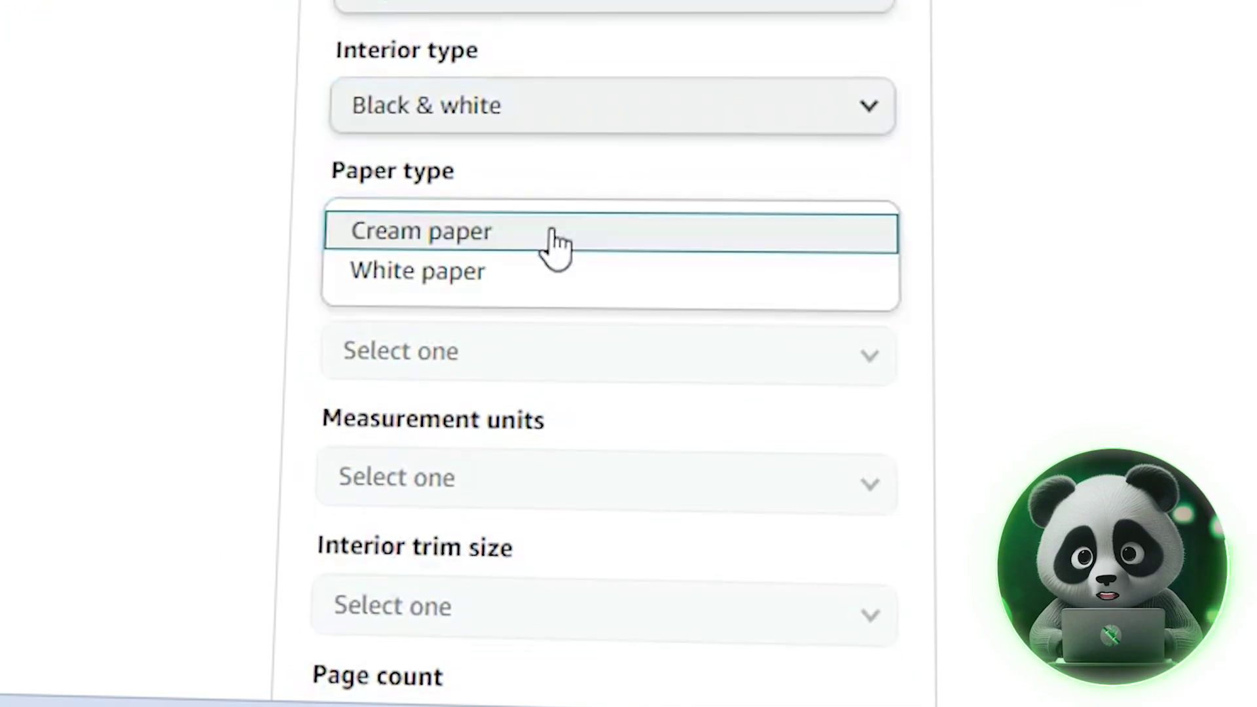
{"action": "left_click", "coordinate": [516, 272]}
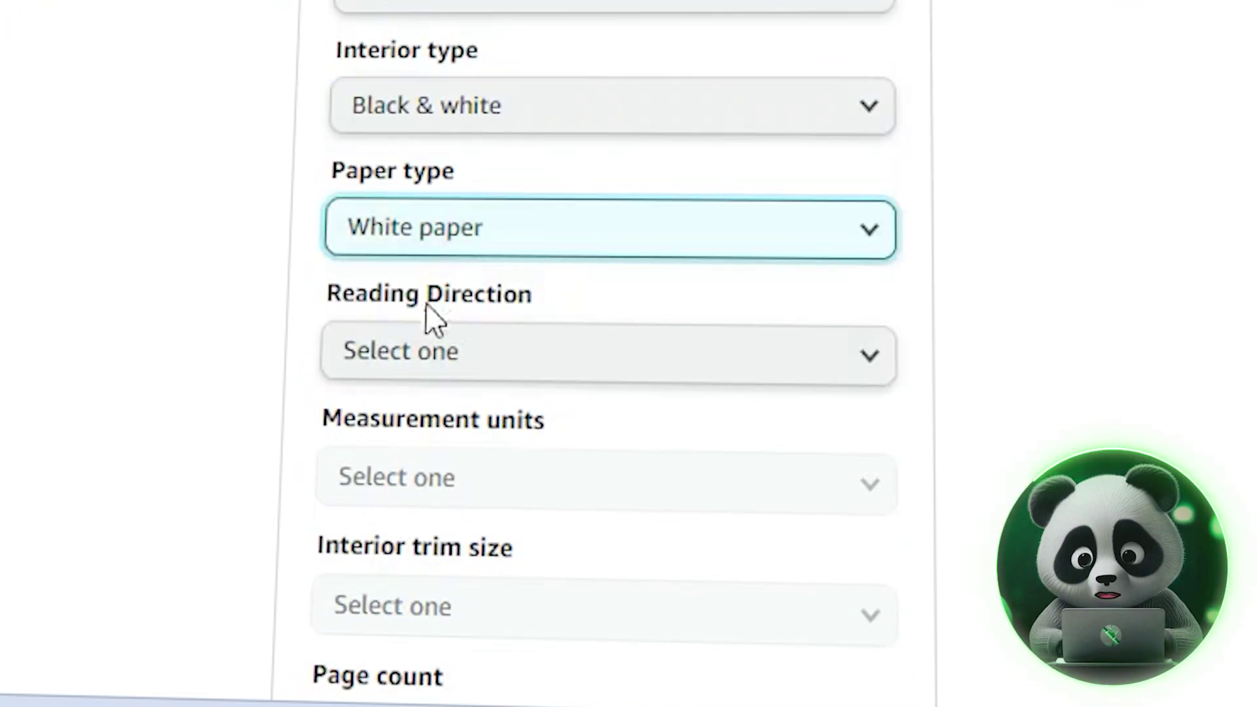
{"action": "left_click", "coordinate": [517, 357]}
{"action": "left_click", "coordinate": [501, 363]}
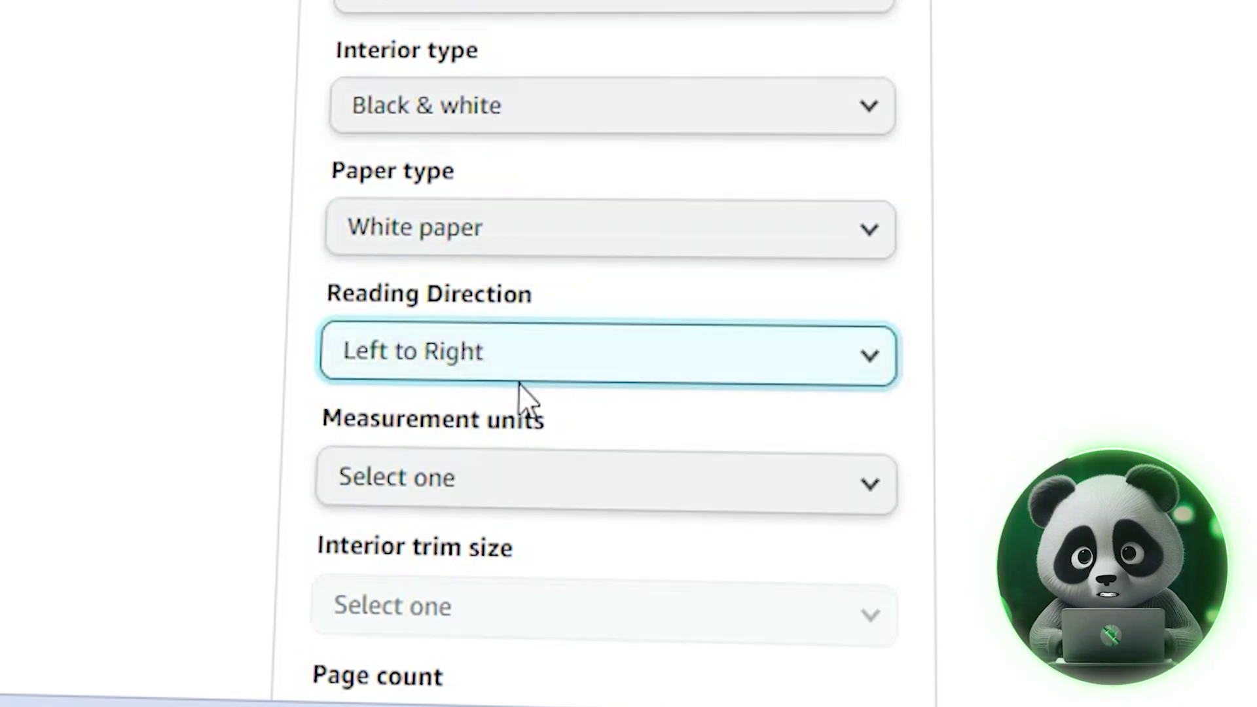
{"action": "left_click", "coordinate": [484, 491]}
{"action": "left_click", "coordinate": [528, 486]}
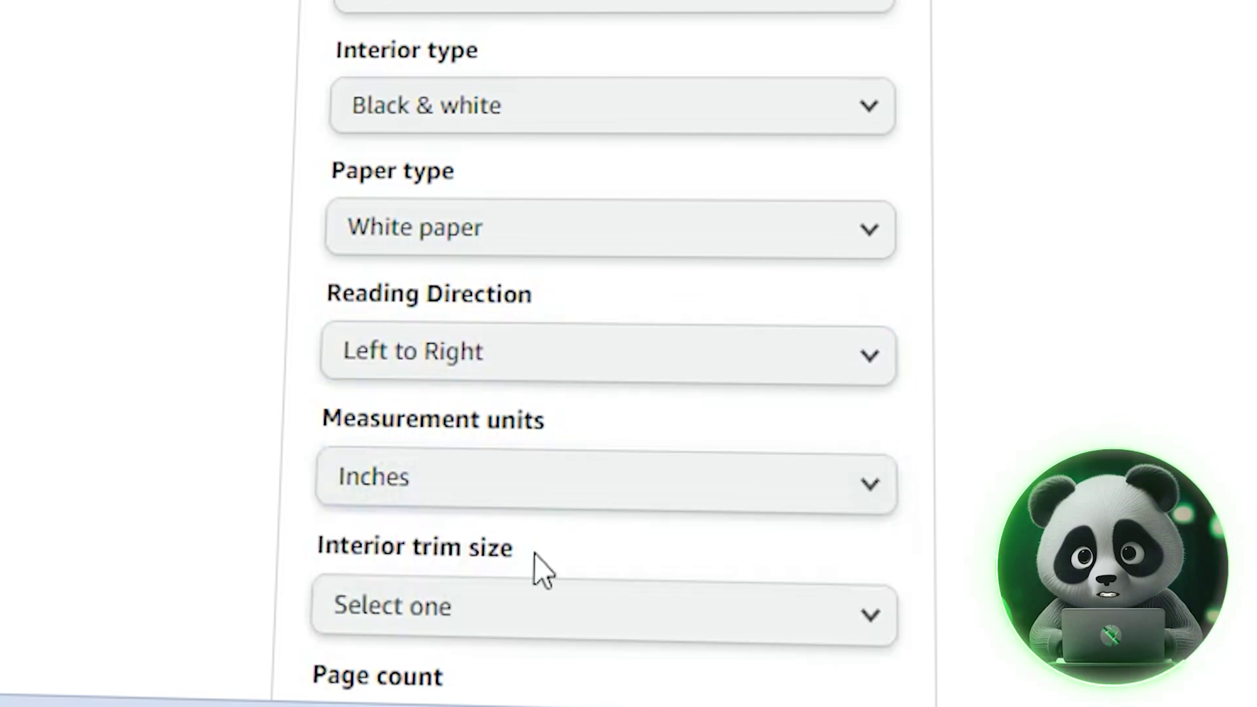
Set trim 8.5 x 11 in and 24 pages, calculate dimensions and download the template
{"action": "scroll", "coordinate": [530, 554], "scroll_direction": "down", "scroll_amount": 5}
{"action": "left_click", "coordinate": [590, 237]}
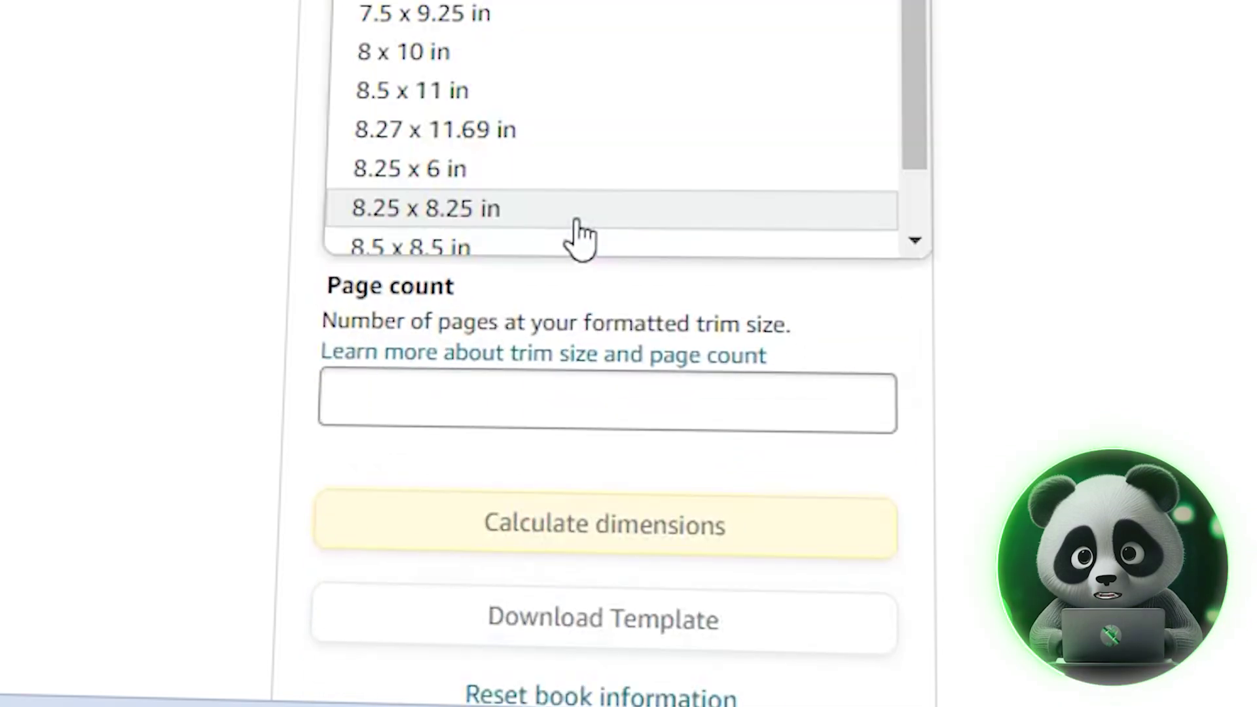
{"action": "scroll", "coordinate": [514, 131], "scroll_direction": "down", "scroll_amount": 1}
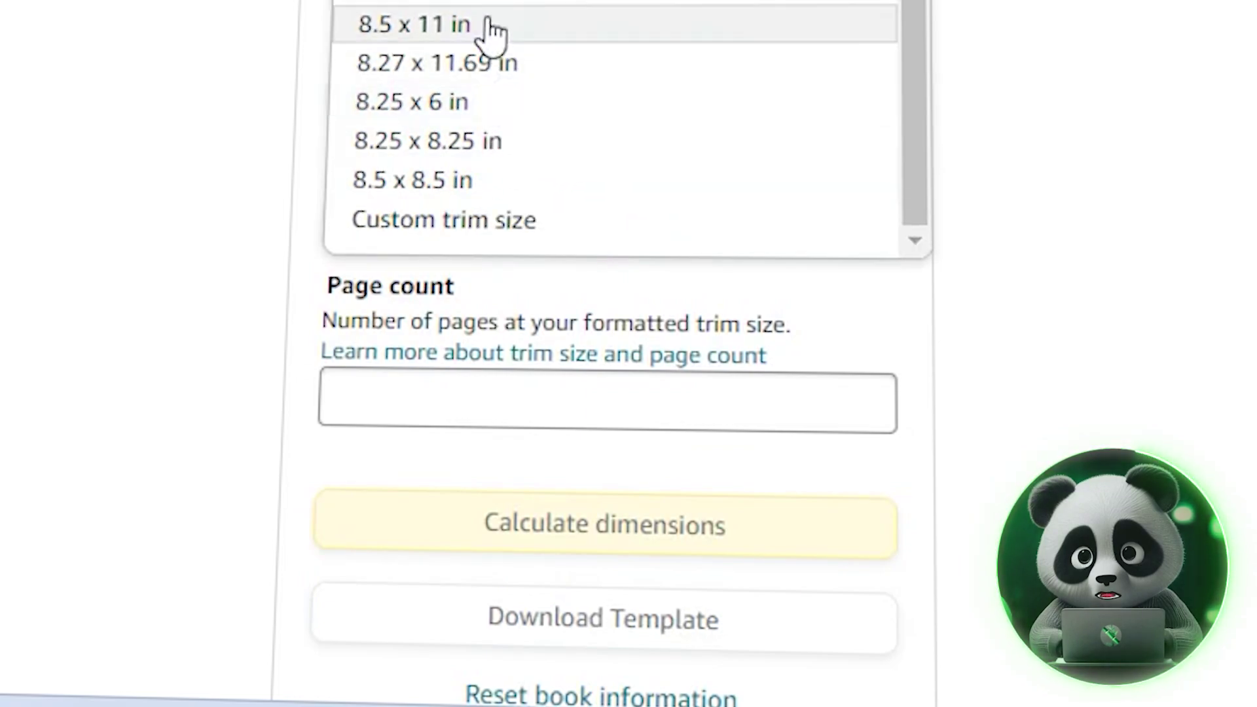
{"action": "left_click", "coordinate": [492, 30]}
{"action": "left_click", "coordinate": [422, 405]}
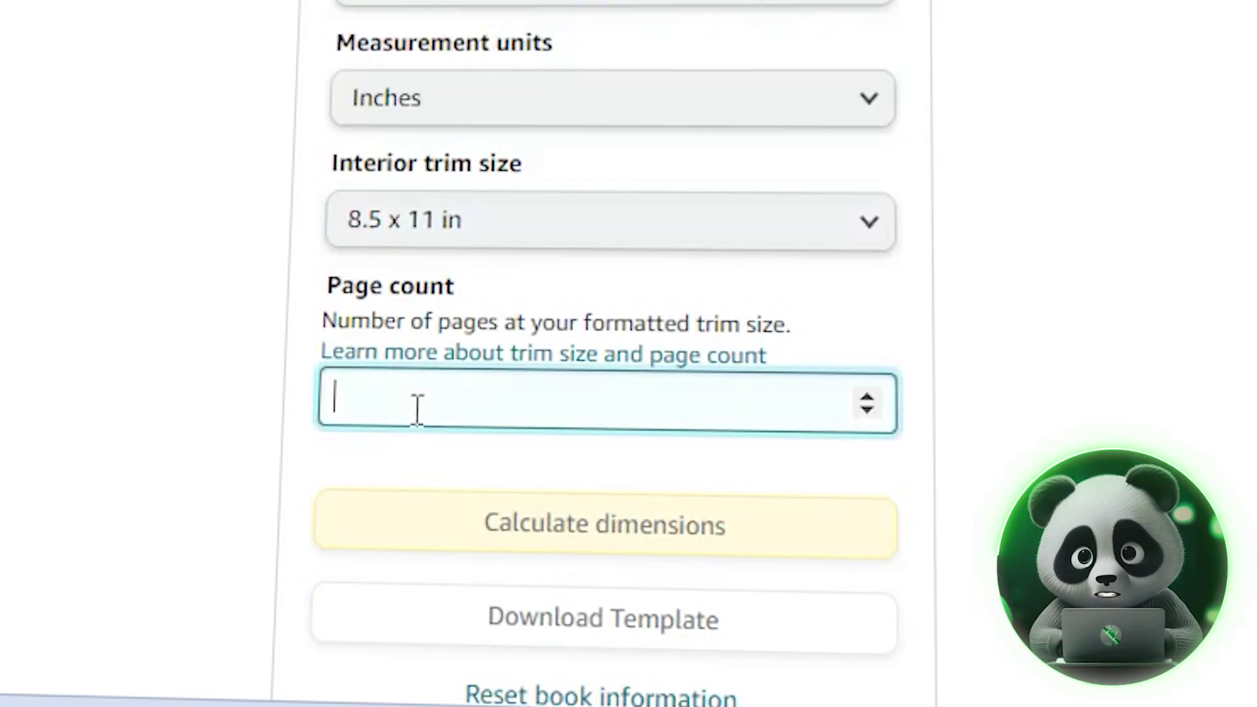
{"action": "type", "text": "12"}
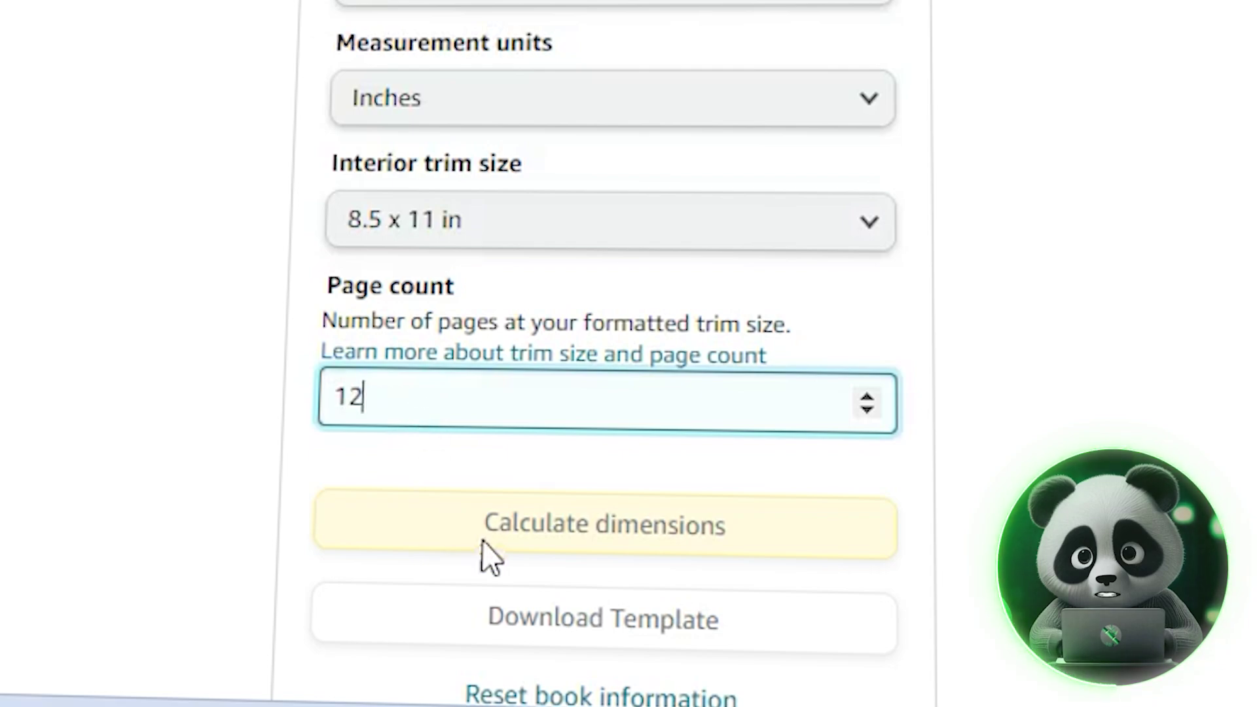
{"action": "left_click", "coordinate": [420, 453]}
{"action": "left_click", "coordinate": [434, 409]}
{"action": "key", "text": "BackSpace"}
{"action": "key", "text": "BackSpace"}
{"action": "type", "text": "24"}
{"action": "left_click", "coordinate": [315, 488]}
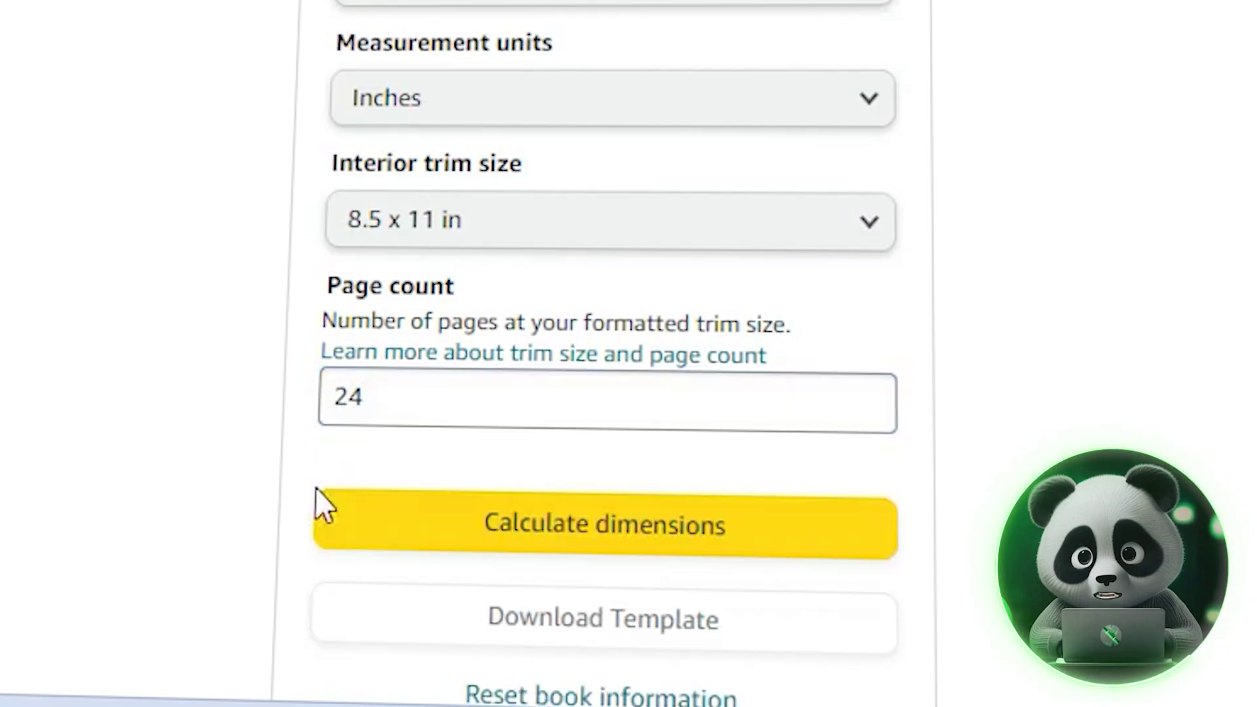
{"action": "left_click", "coordinate": [458, 520]}
{"action": "left_click", "coordinate": [517, 488]}
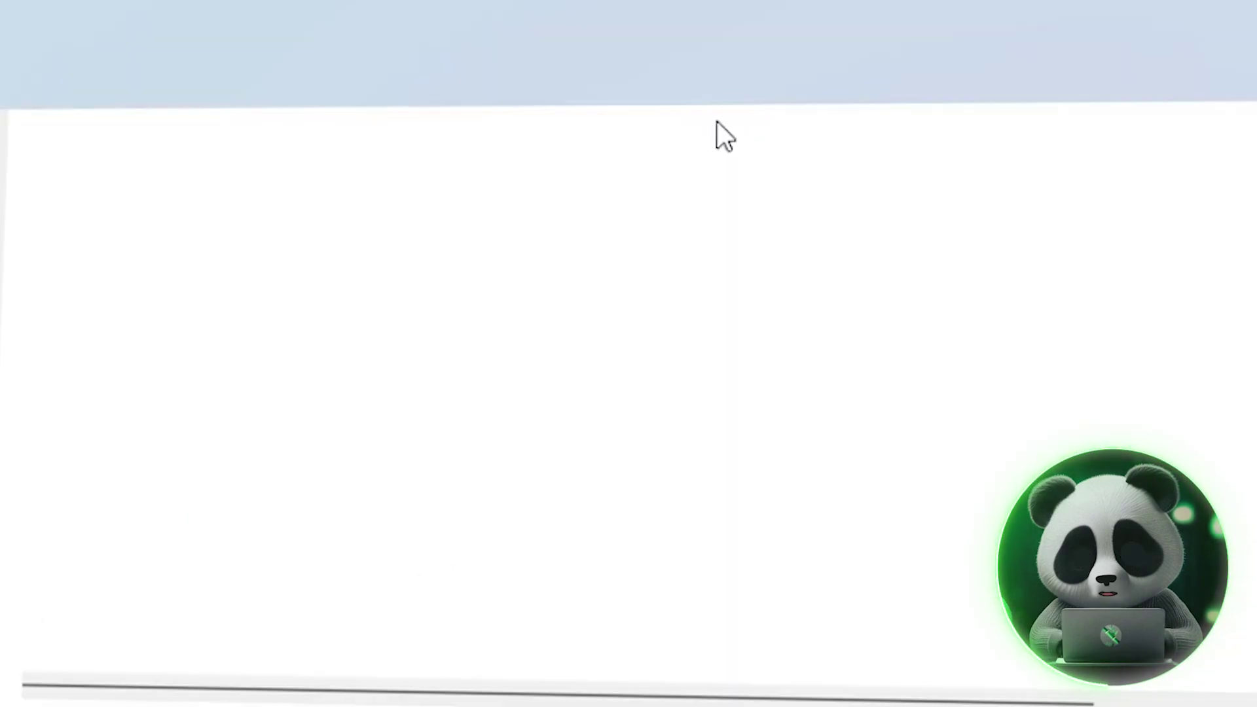
Confirm the KDP cover template PNG measures 17.304 x 11.25 inches overall, then close it
{"action": "left_click", "coordinate": [386, 224]}
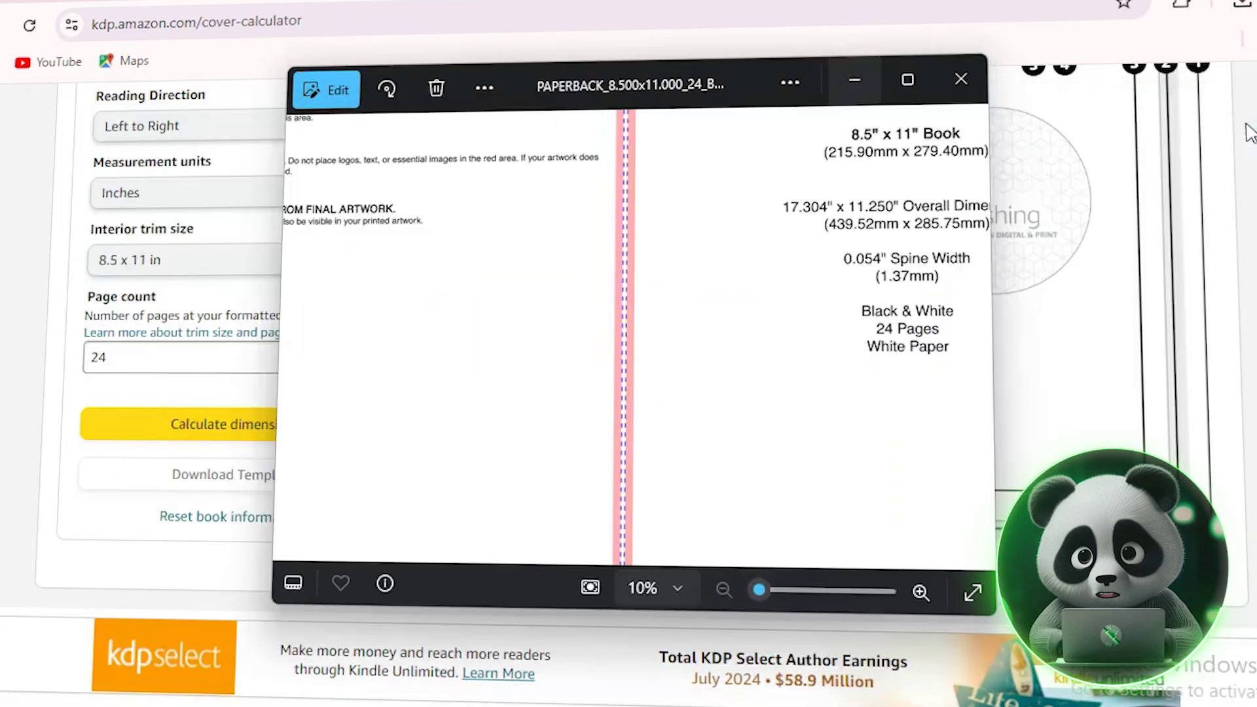
{"action": "left_click", "coordinate": [858, 79]}
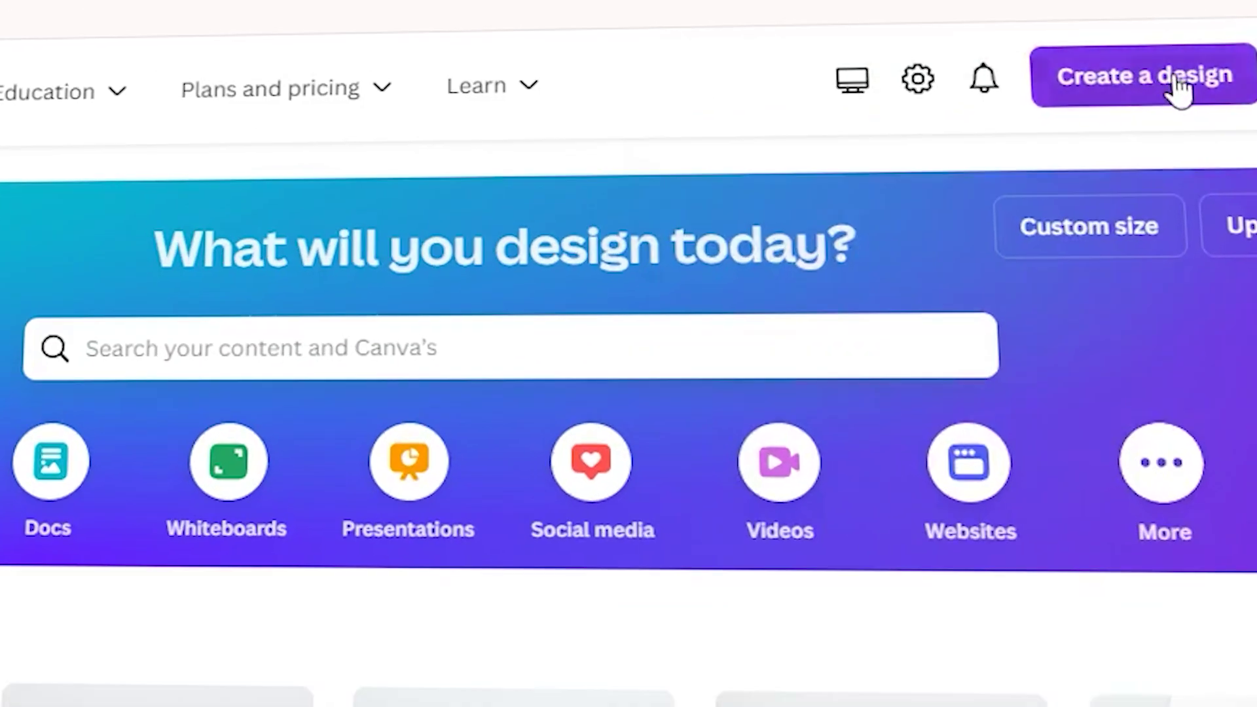
Create a custom-size Canva design of 17.304 x 11.25 inches for the wraparound cover
{"action": "left_click", "coordinate": [1163, 57]}
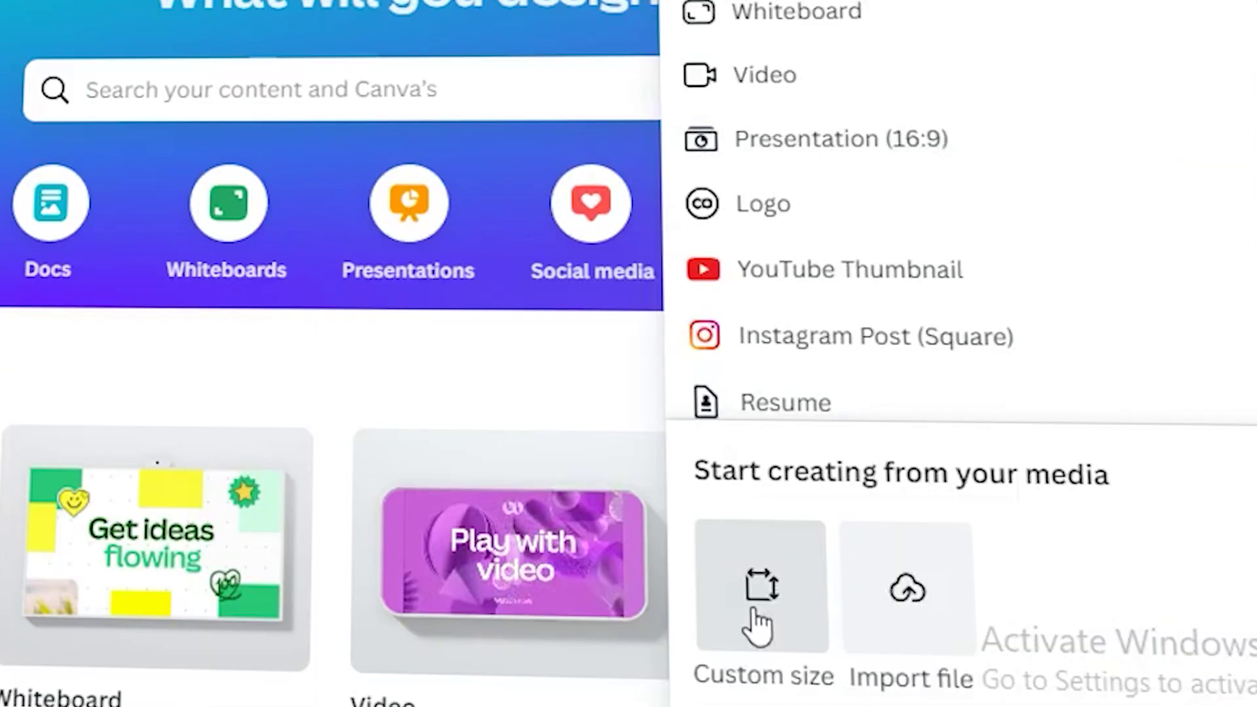
{"action": "left_click", "coordinate": [756, 619]}
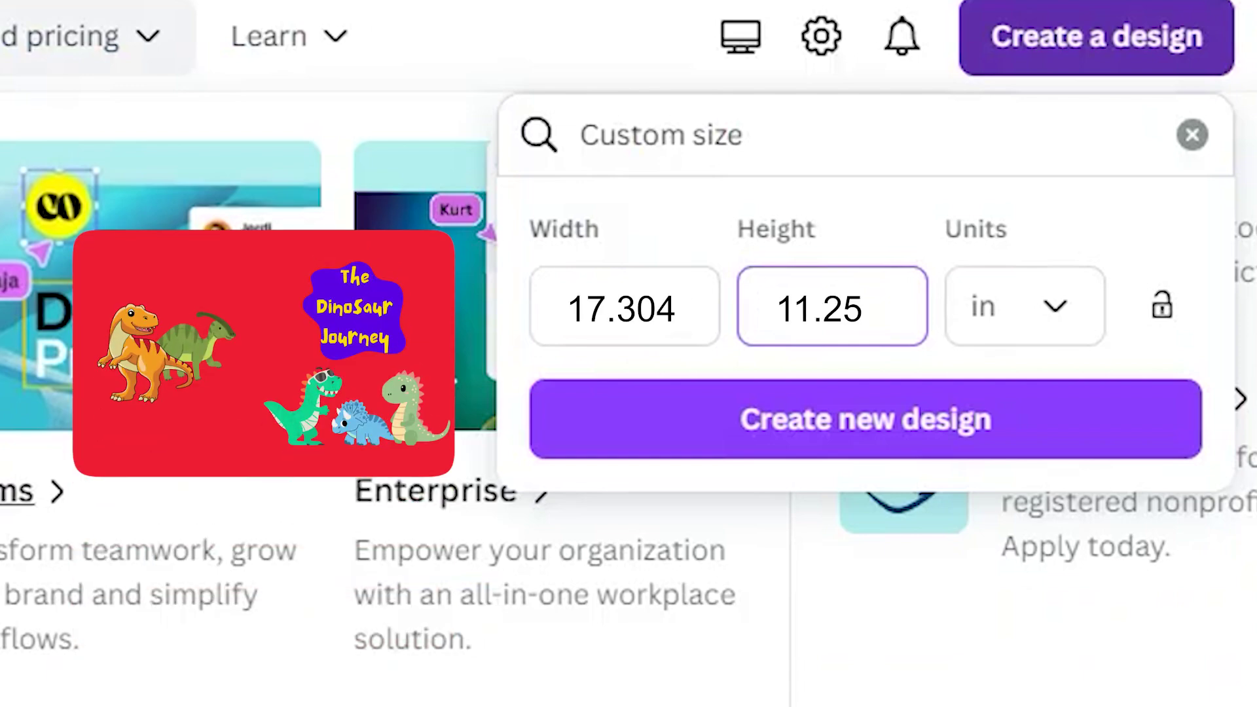
{"action": "scroll", "coordinate": [730, 524], "scroll_direction": "up", "scroll_amount": 10}
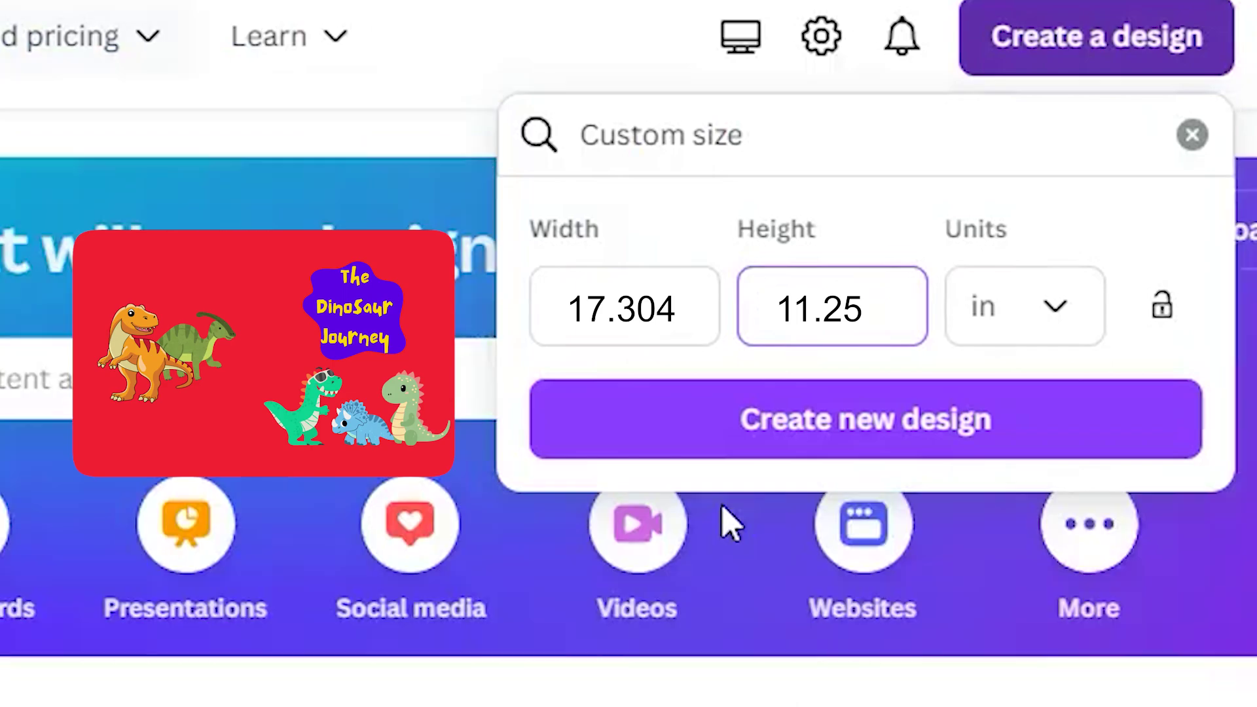
{"action": "left_click", "coordinate": [738, 441]}
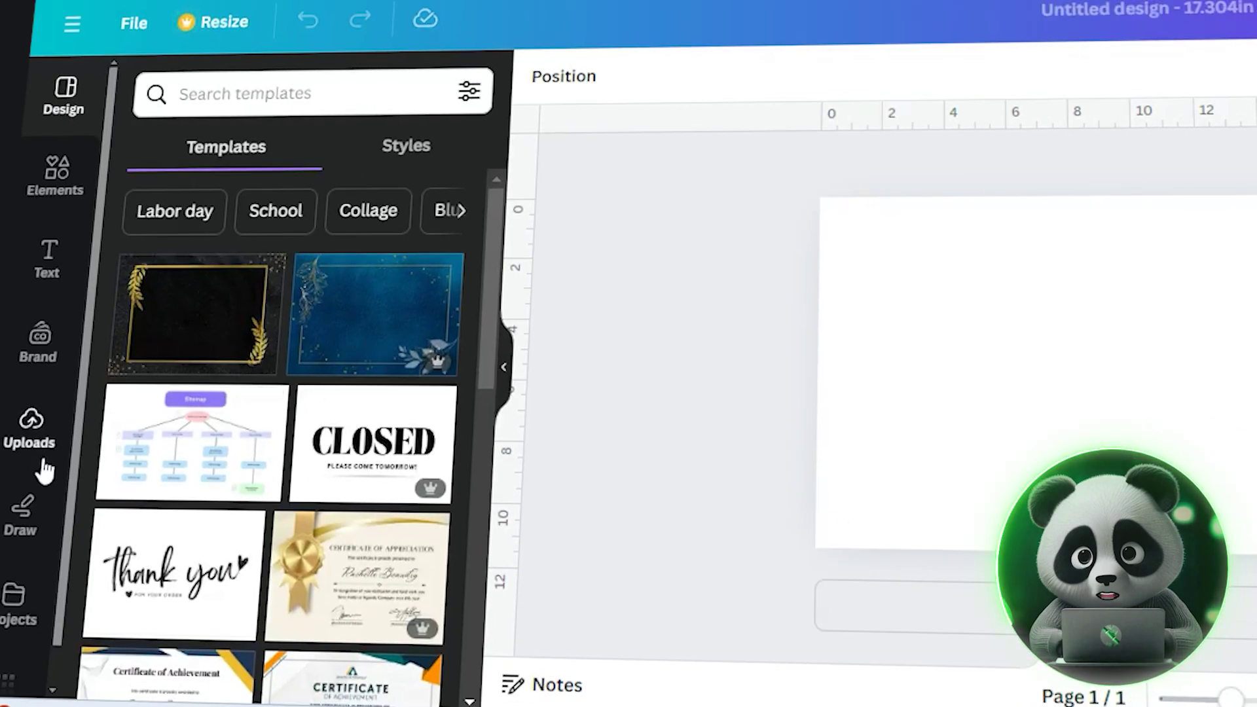
Fill the cover page background with red
{"action": "left_click", "coordinate": [43, 463]}
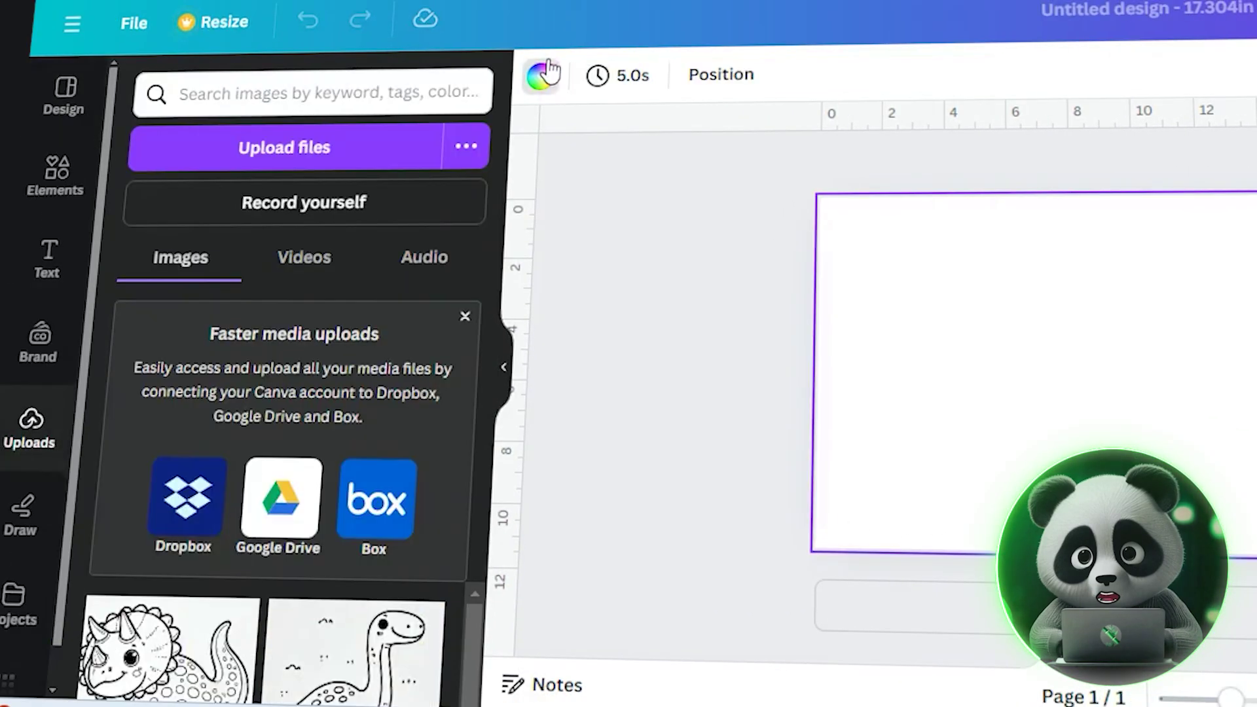
{"action": "left_click", "coordinate": [542, 76]}
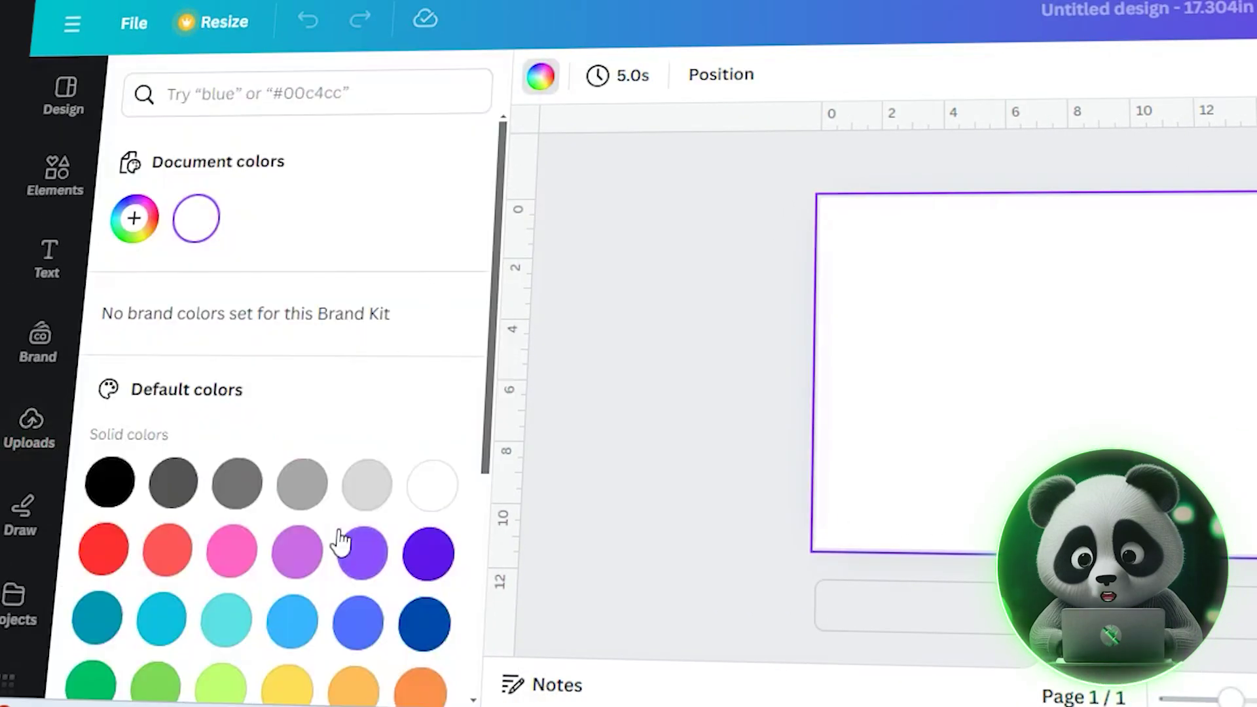
{"action": "scroll", "coordinate": [339, 542], "scroll_direction": "down", "scroll_amount": 3}
{"action": "left_click", "coordinate": [115, 401]}
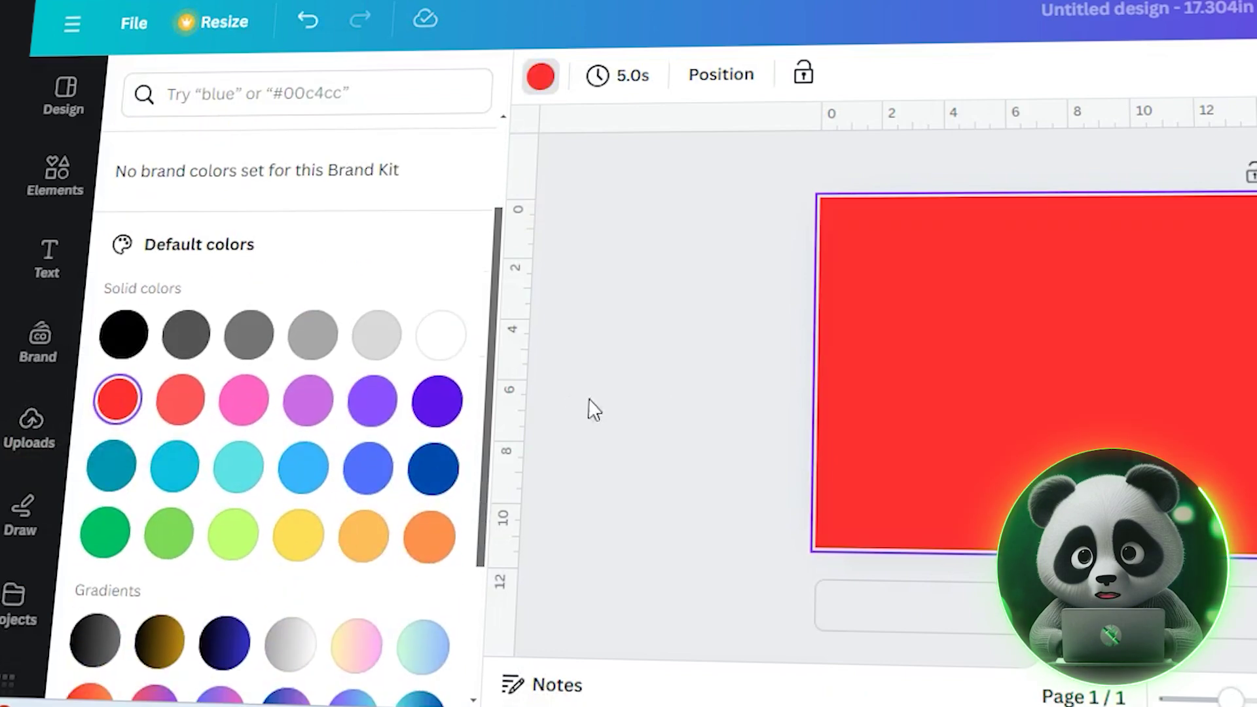
{"action": "left_click", "coordinate": [662, 394]}
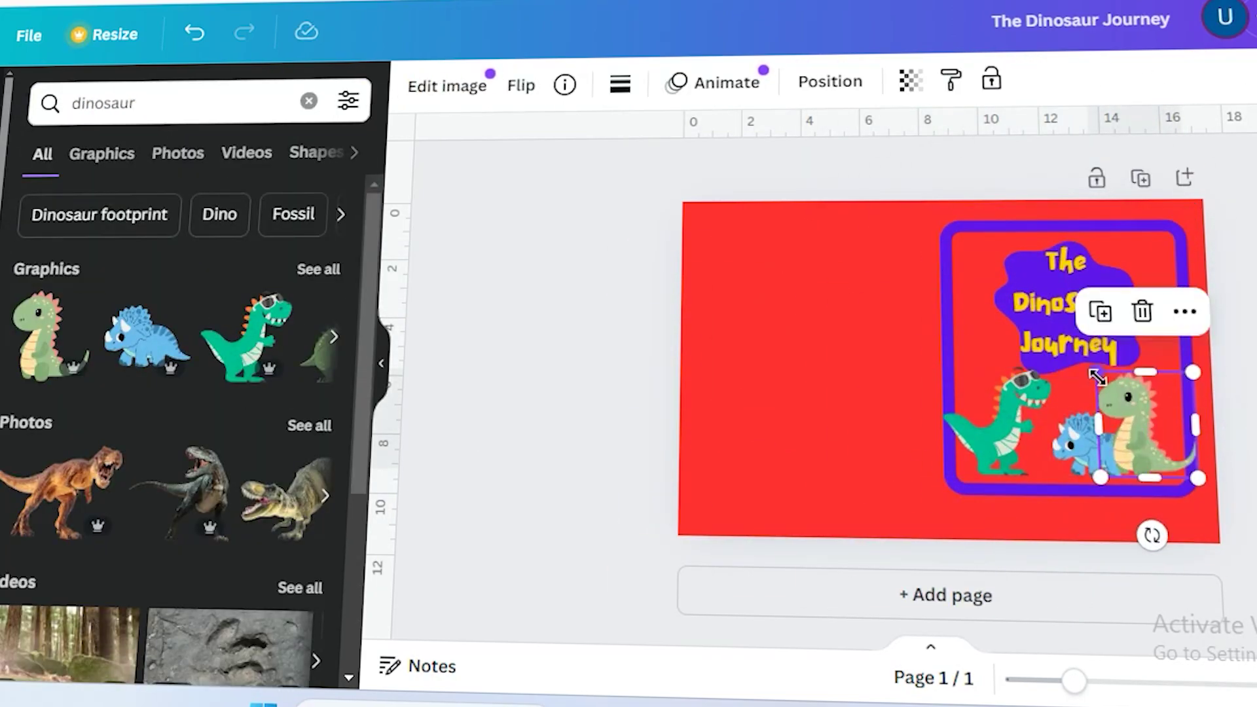
Nudge the blue triceratops left and move the purple front-artwork frame slightly down
{"action": "left_click_drag", "start_coordinate": [1073, 454], "coordinate": [1060, 455]}
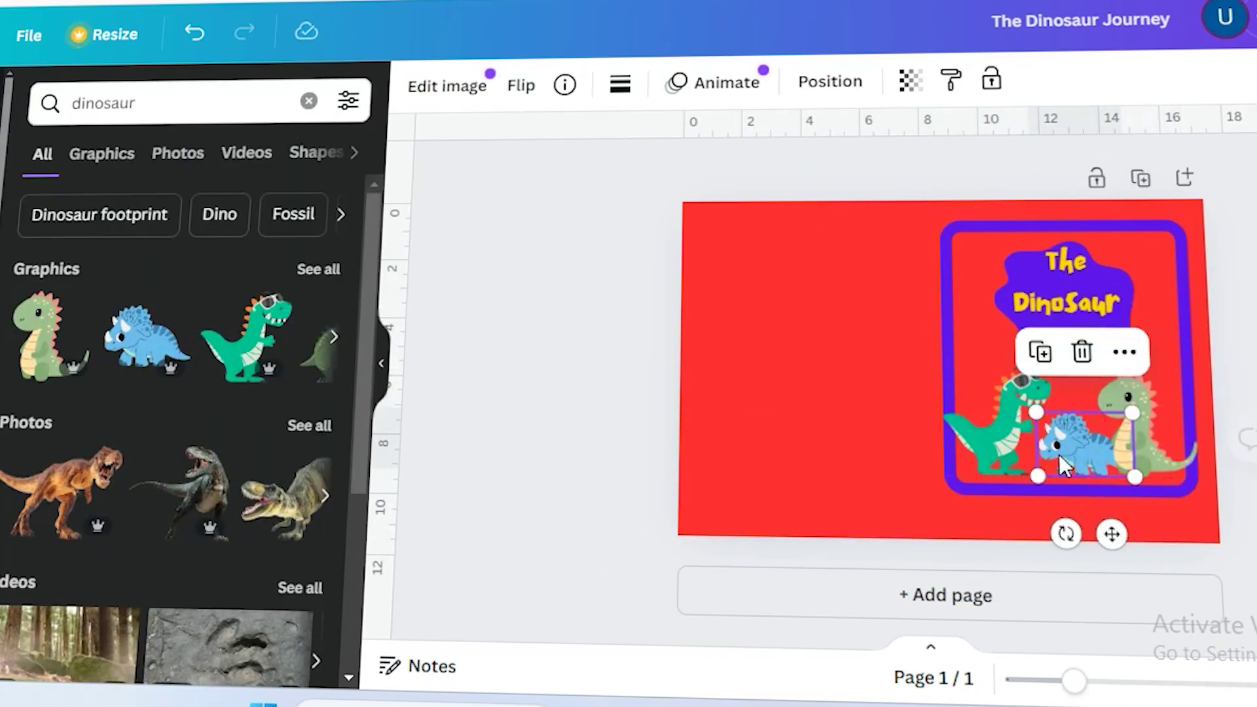
{"action": "left_click", "coordinate": [555, 558]}
{"action": "left_click", "coordinate": [951, 446]}
{"action": "left_click", "coordinate": [939, 247]}
{"action": "left_click_drag", "start_coordinate": [979, 491], "coordinate": [947, 512]}
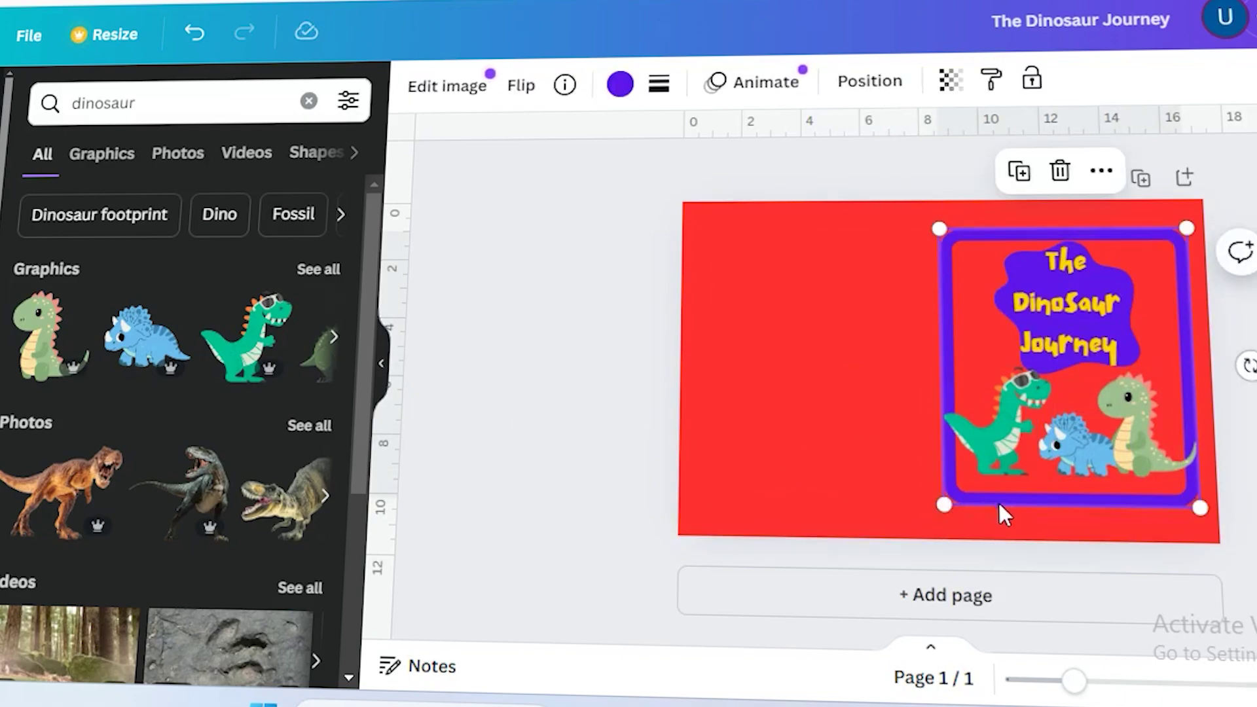
{"action": "left_click", "coordinate": [988, 241]}
{"action": "left_click", "coordinate": [970, 229]}
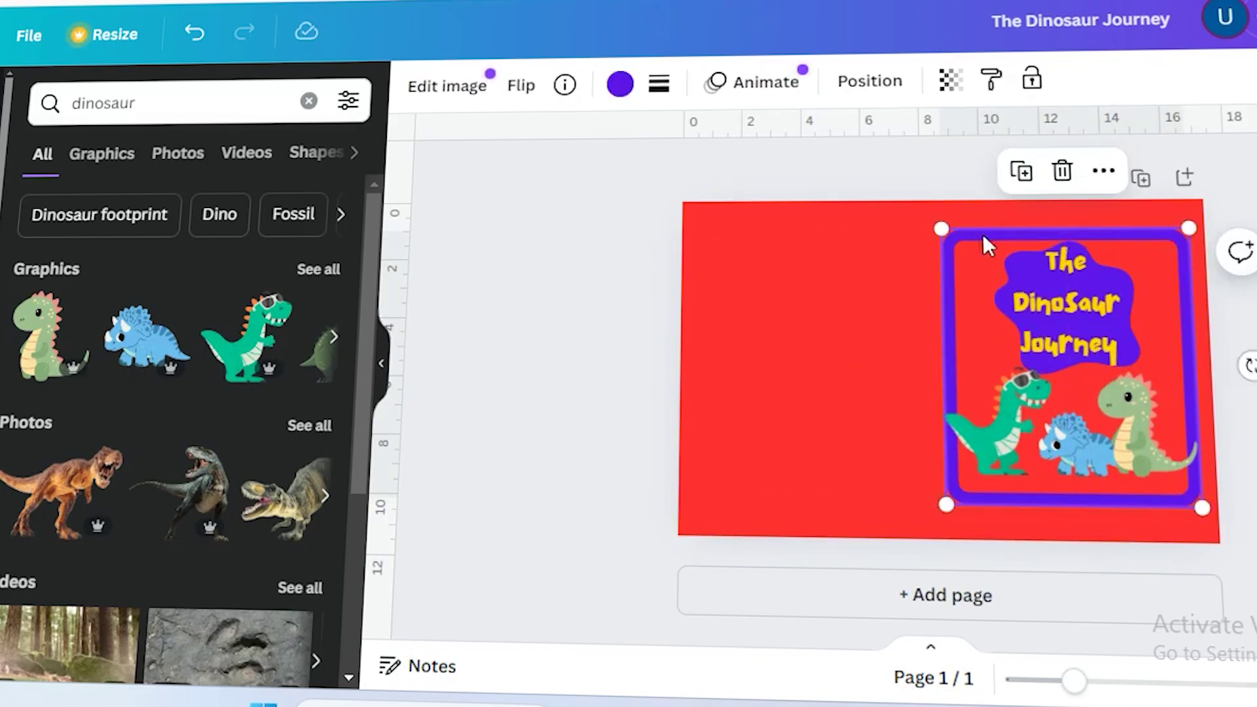
{"action": "left_click", "coordinate": [814, 339]}
Add an orange T-rex, remove the purple frames, and reposition the green dinosaur and T-rex
{"action": "left_click", "coordinate": [335, 336]}
{"action": "left_click_drag", "start_coordinate": [148, 337], "coordinate": [812, 347]}
{"action": "left_click_drag", "start_coordinate": [948, 368], "coordinate": [873, 373]}
{"action": "key", "text": "ctrl+z"}
{"action": "key", "text": "ctrl+d"}
{"action": "left_click_drag", "start_coordinate": [954, 358], "coordinate": [701, 358]}
{"action": "left_click", "coordinate": [445, 387]}
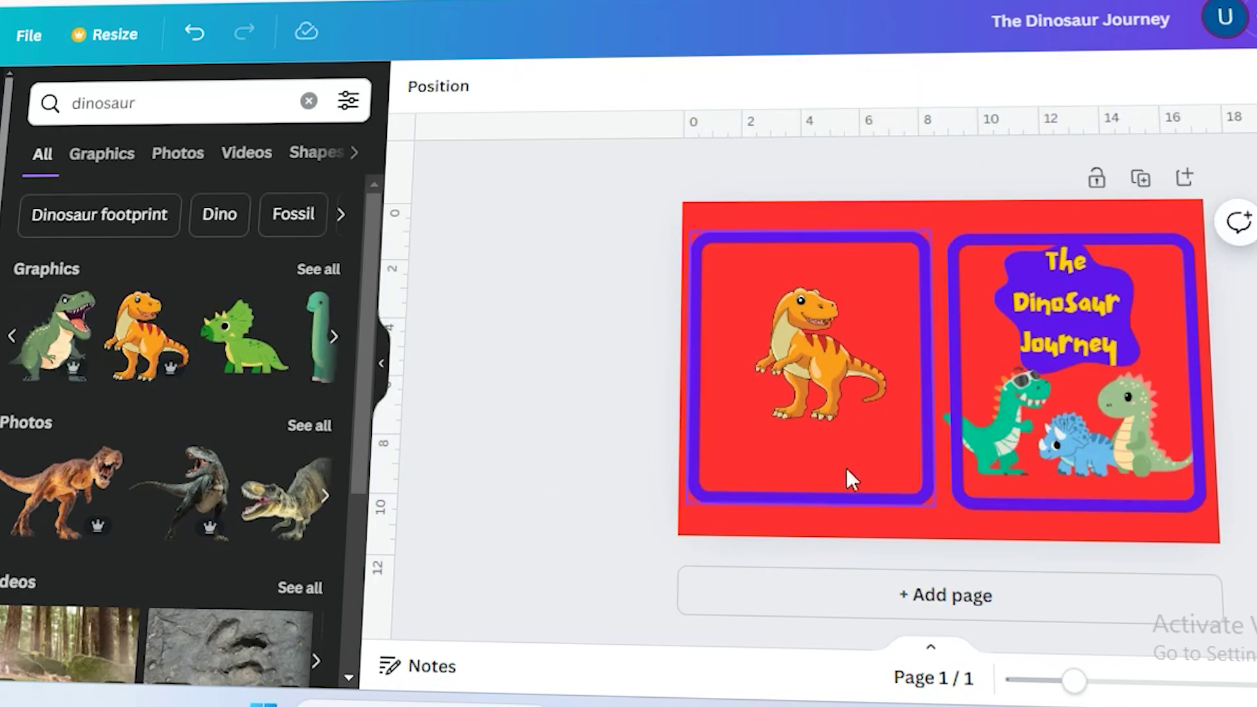
{"action": "key", "text": "Delete"}
{"action": "left_click_drag", "start_coordinate": [1139, 426], "coordinate": [1154, 443]}
{"action": "left_click_drag", "start_coordinate": [755, 287], "coordinate": [724, 255]}
Add a parasaurolophus beside the T-rex, shrink it, and make the orange T-rex smaller
{"action": "left_click_drag", "start_coordinate": [245, 339], "coordinate": [887, 341]}
{"action": "left_click_drag", "start_coordinate": [870, 423], "coordinate": [858, 419]}
{"action": "key", "text": "Delete"}
{"action": "left_click", "coordinate": [103, 153]}
{"action": "scroll", "coordinate": [208, 464], "scroll_direction": "down", "scroll_amount": 10}
{"action": "scroll", "coordinate": [208, 463], "scroll_direction": "down", "scroll_amount": 10}
{"action": "left_click", "coordinate": [294, 348]}
{"action": "left_click_drag", "start_coordinate": [1139, 259], "coordinate": [900, 400]}
{"action": "left_click_drag", "start_coordinate": [830, 442], "coordinate": [839, 373]}
{"action": "left_click_drag", "start_coordinate": [851, 257], "coordinate": [834, 278]}
{"action": "double_click", "coordinate": [854, 360]}
{"action": "left_click", "coordinate": [557, 393]}
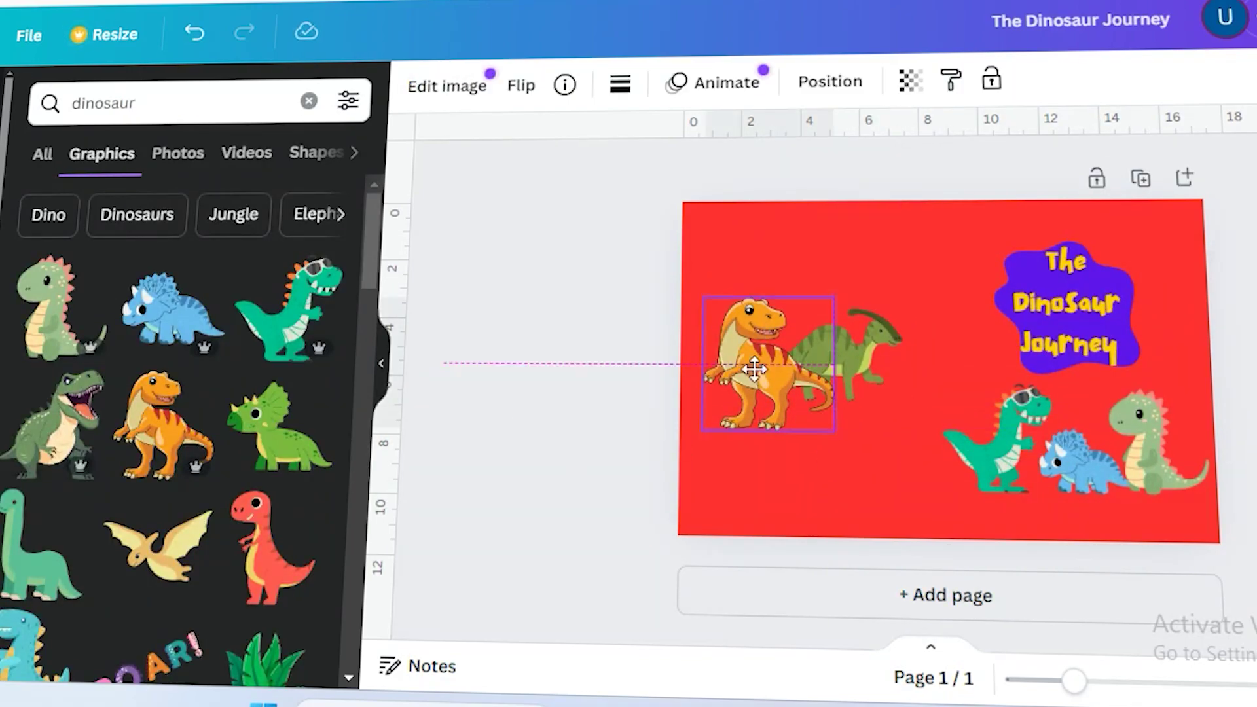
{"action": "left_click", "coordinate": [1247, 8]}
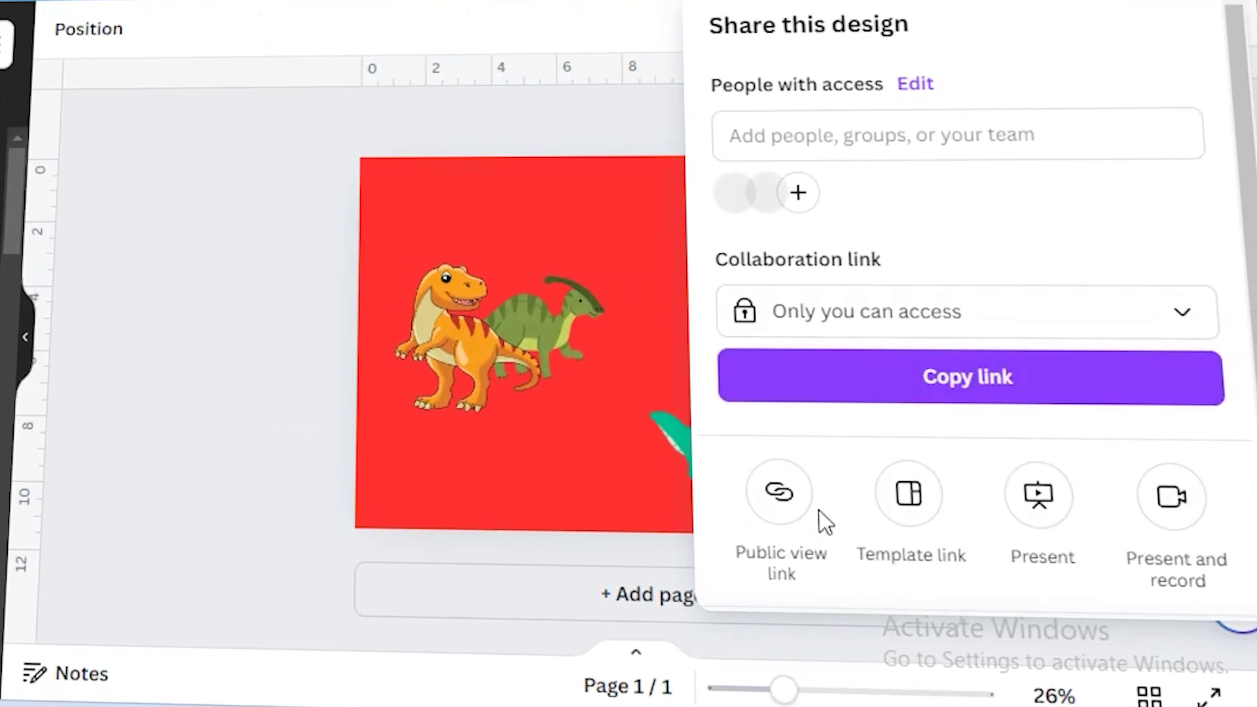
Download the cover as a PDF Standard file with Flatten PDF enabled
{"action": "scroll", "coordinate": [822, 520], "scroll_direction": "down", "scroll_amount": 3}
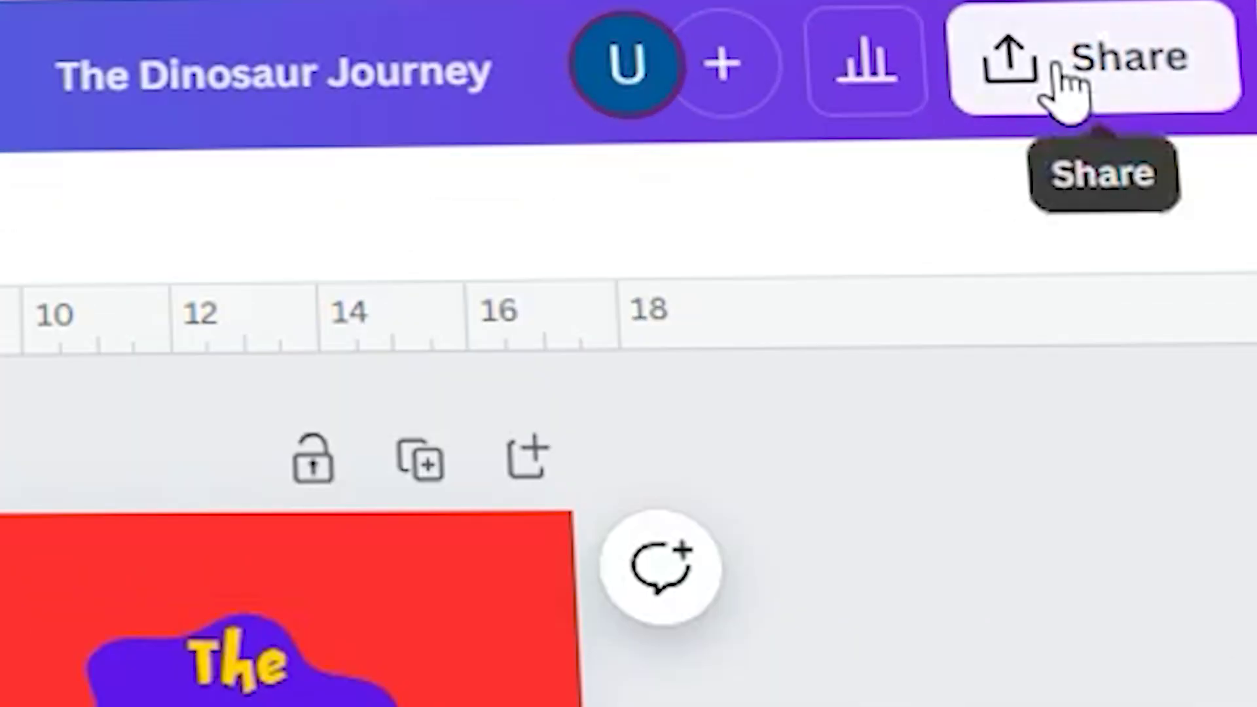
{"action": "left_click", "coordinate": [1064, 82]}
{"action": "scroll", "coordinate": [822, 589], "scroll_direction": "down", "scroll_amount": 3}
{"action": "left_click", "coordinate": [834, 553]}
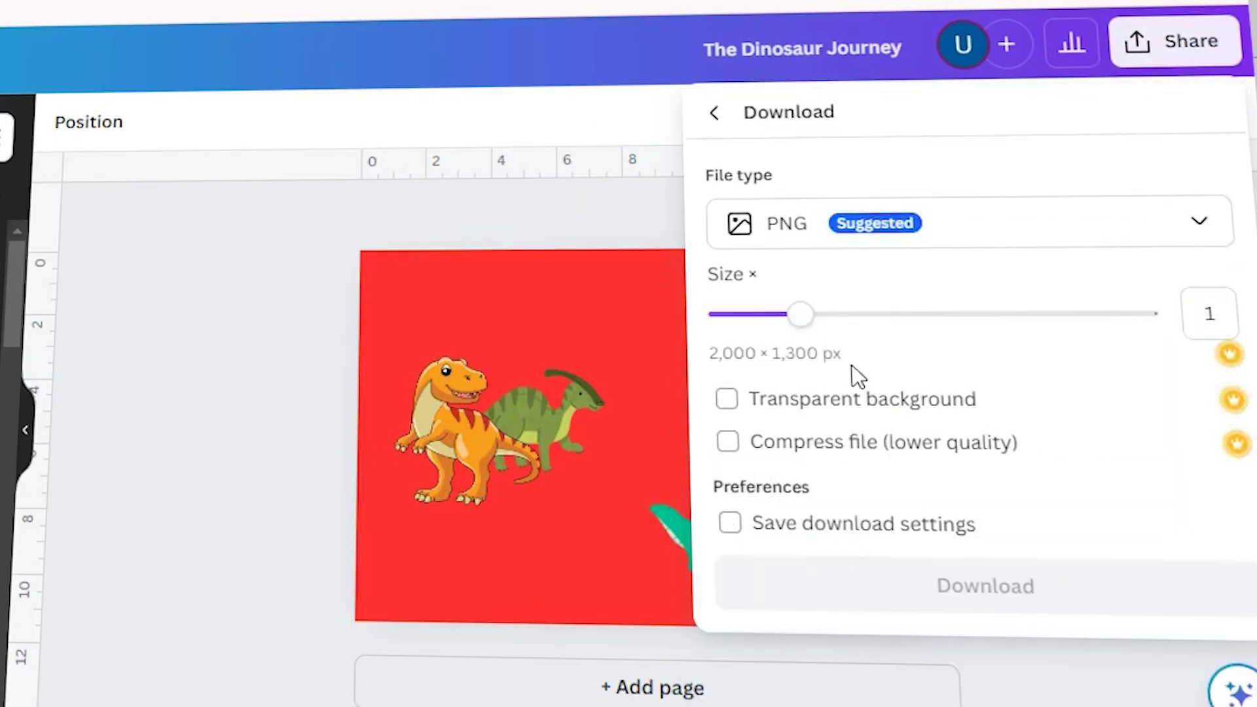
{"action": "left_click", "coordinate": [864, 219]}
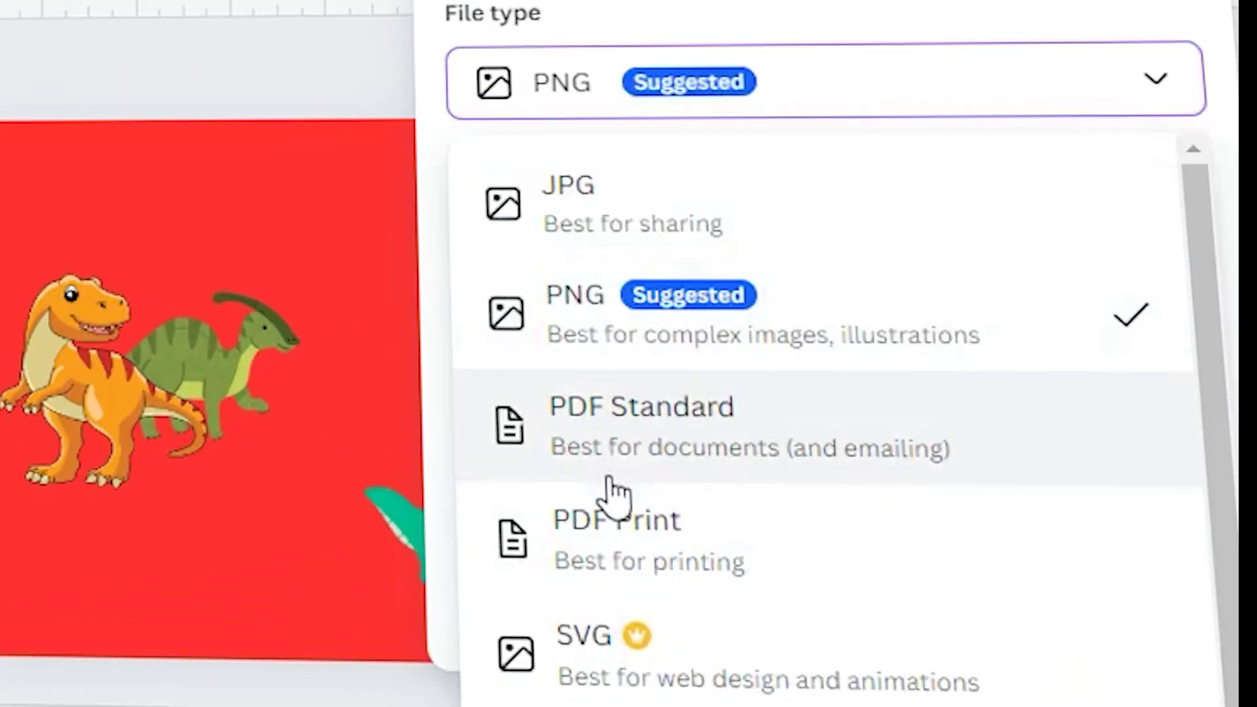
{"action": "left_click", "coordinate": [610, 481]}
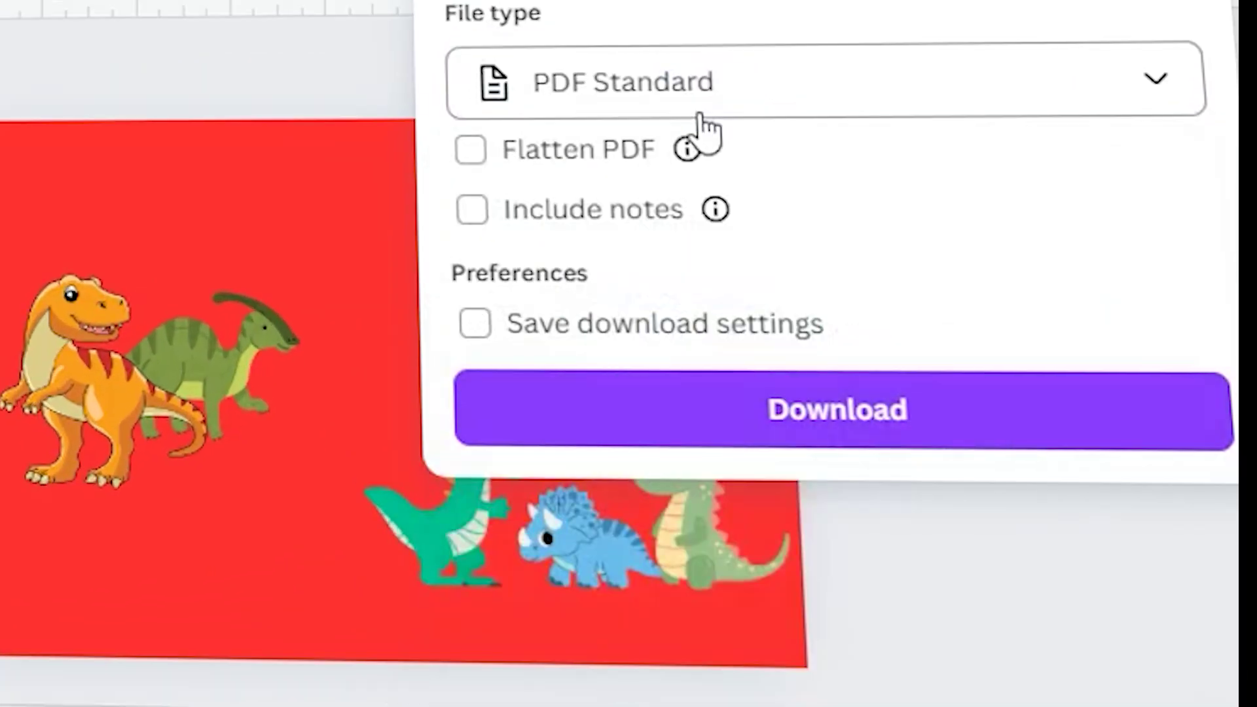
{"action": "left_click", "coordinate": [470, 147]}
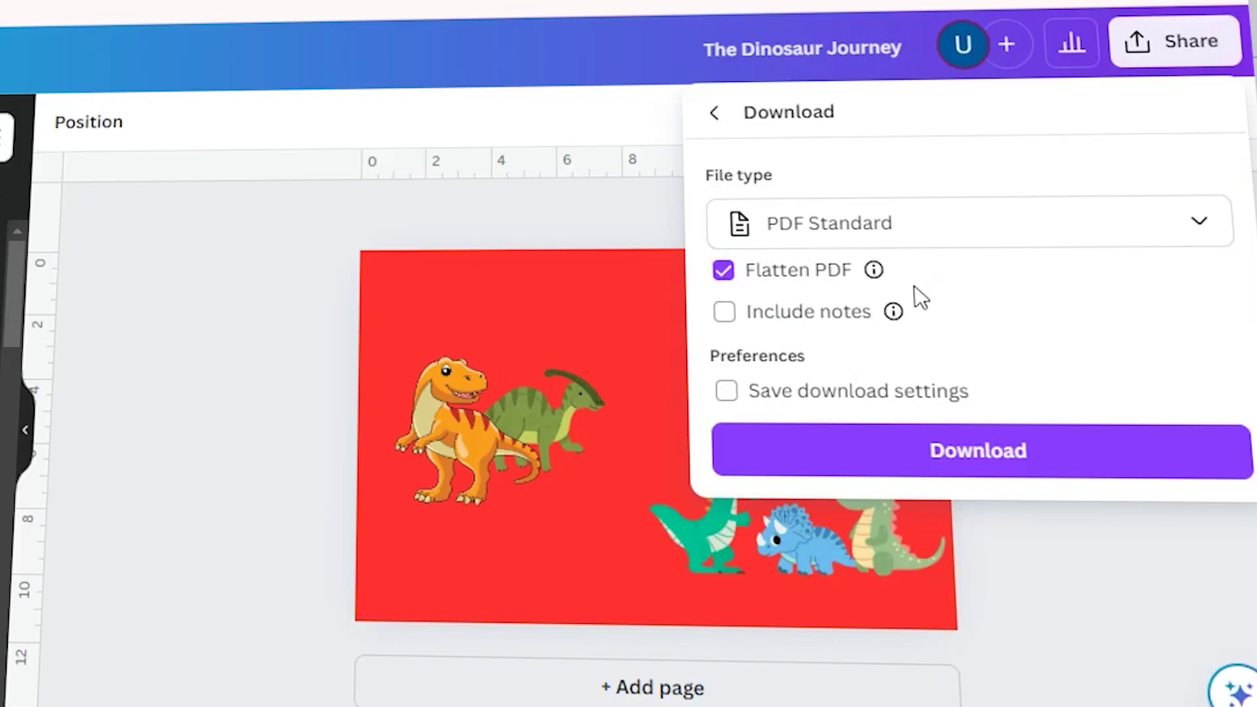
{"action": "left_click", "coordinate": [885, 449]}
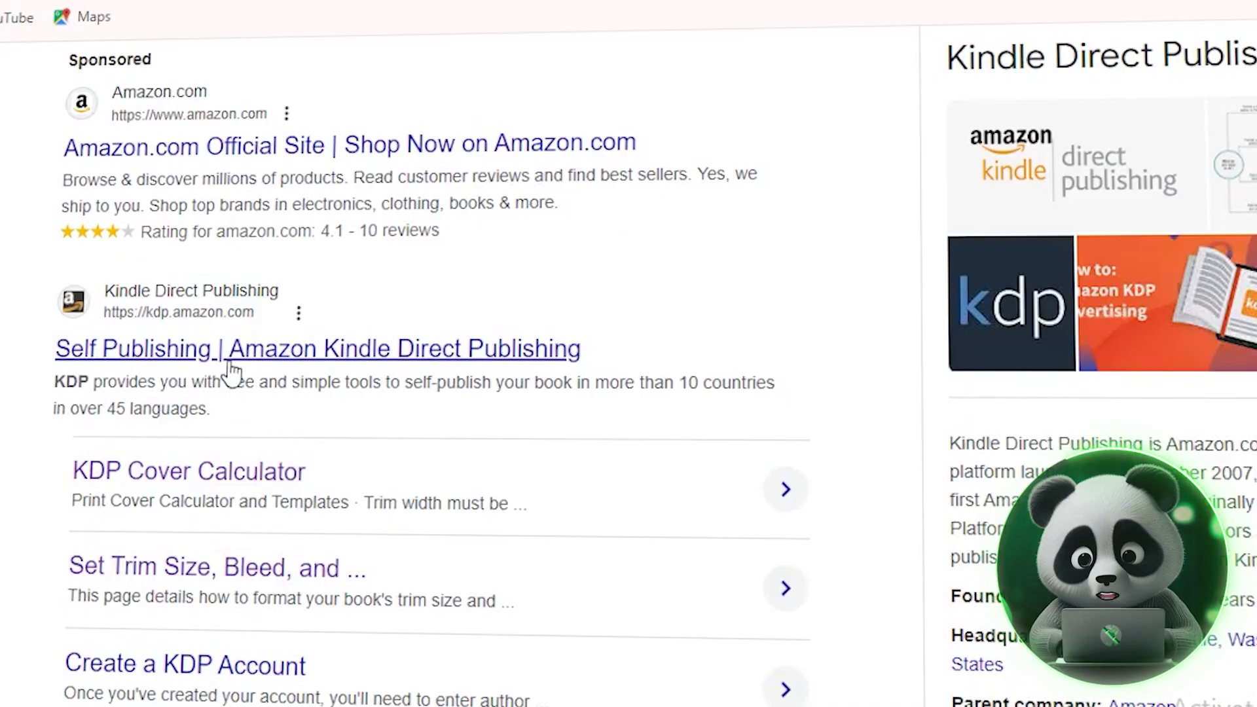
Start a new paperback title on Kindle Direct Publishing and view then close the category chooser
{"action": "left_click", "coordinate": [231, 364]}
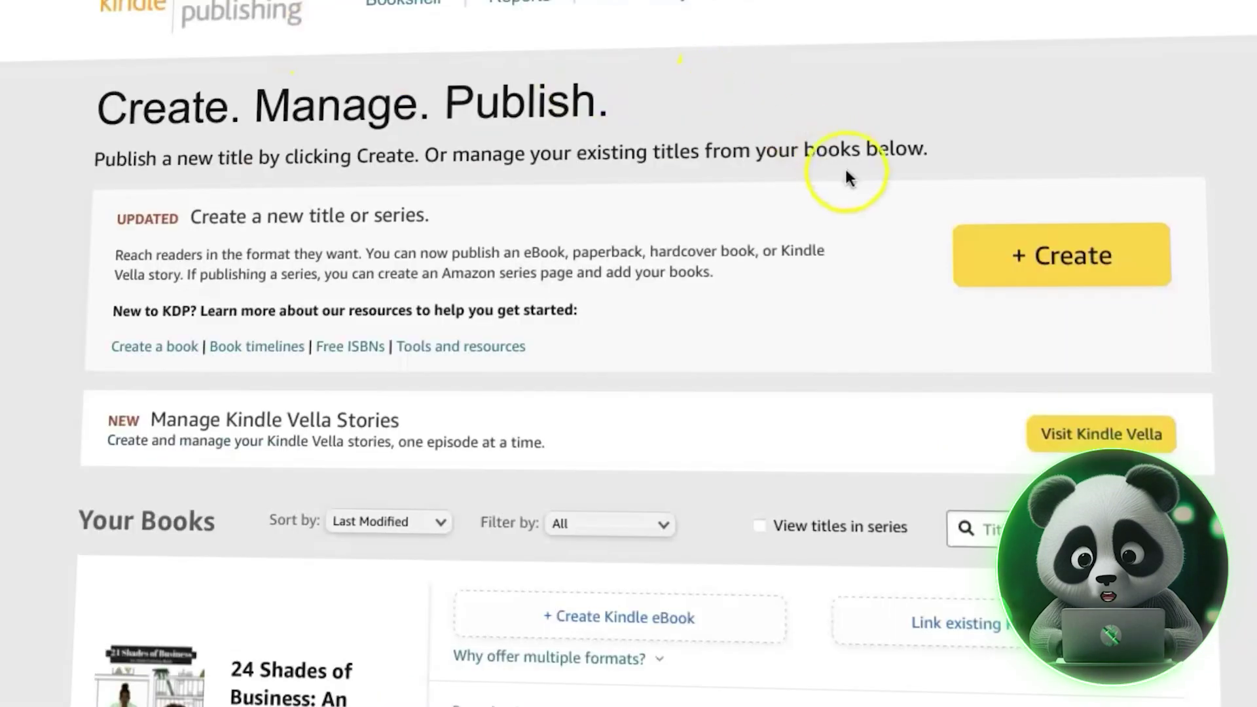
{"action": "left_click", "coordinate": [1065, 265]}
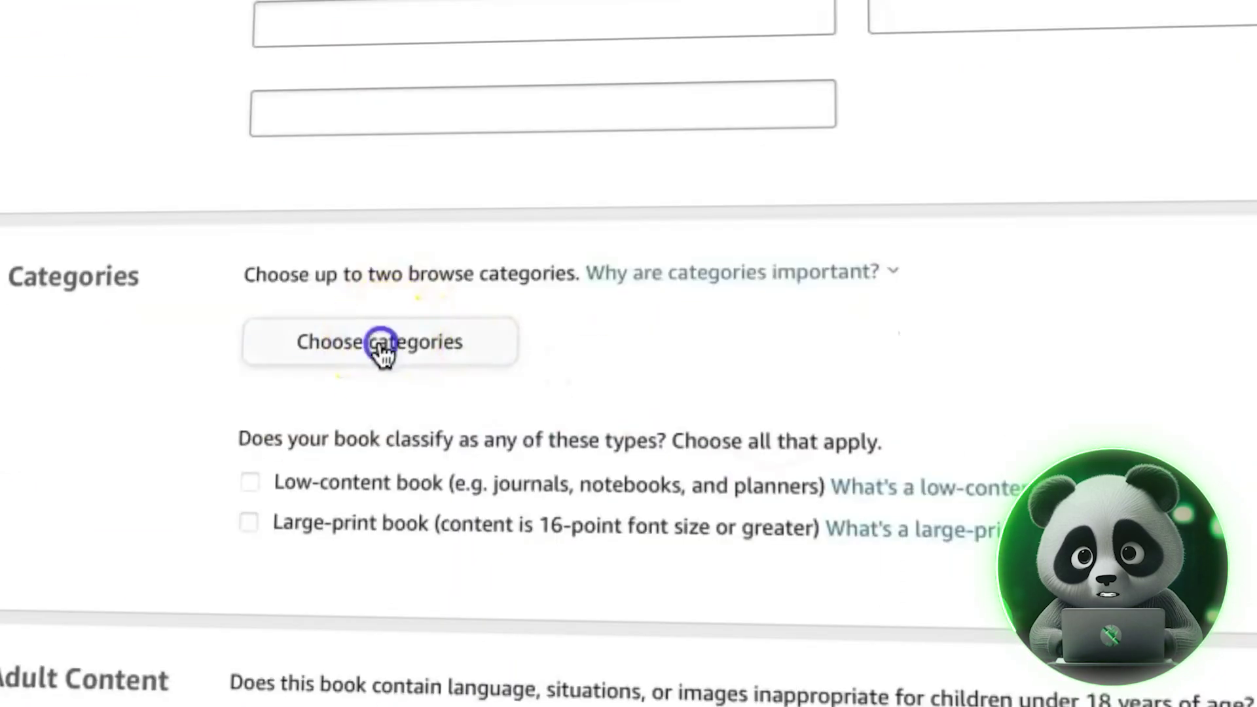
{"action": "left_click", "coordinate": [382, 345]}
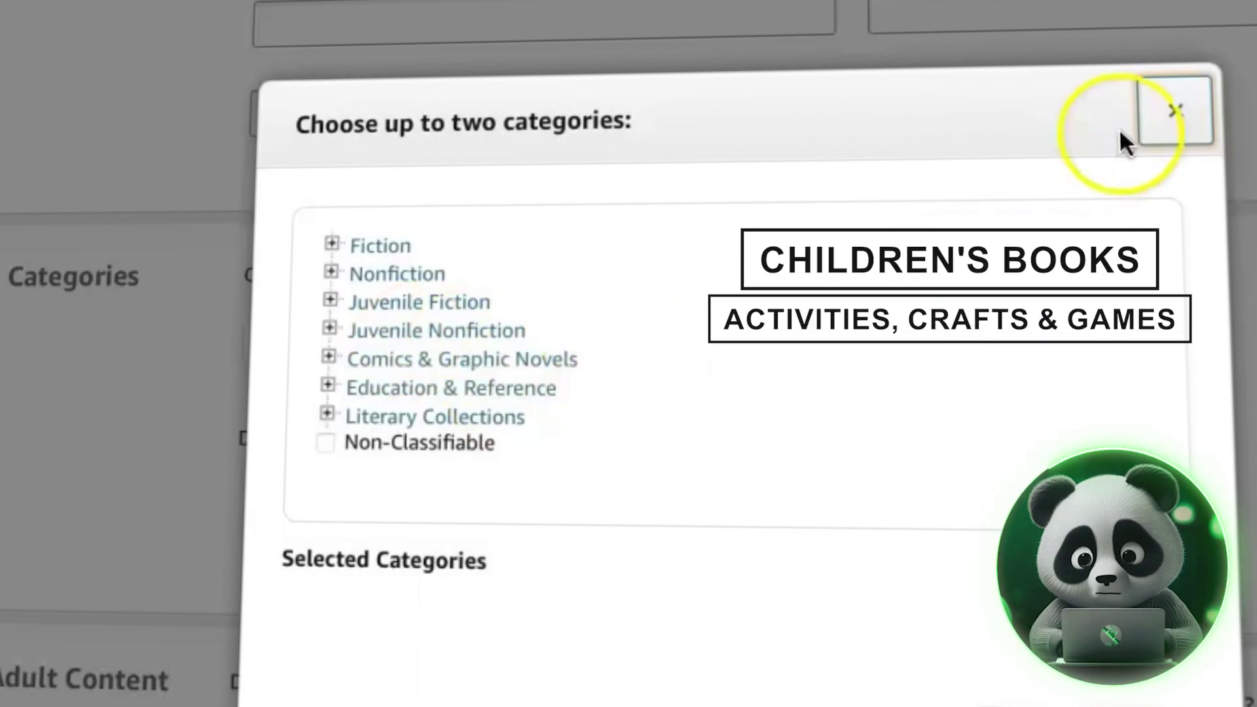
{"action": "left_click", "coordinate": [1174, 113]}
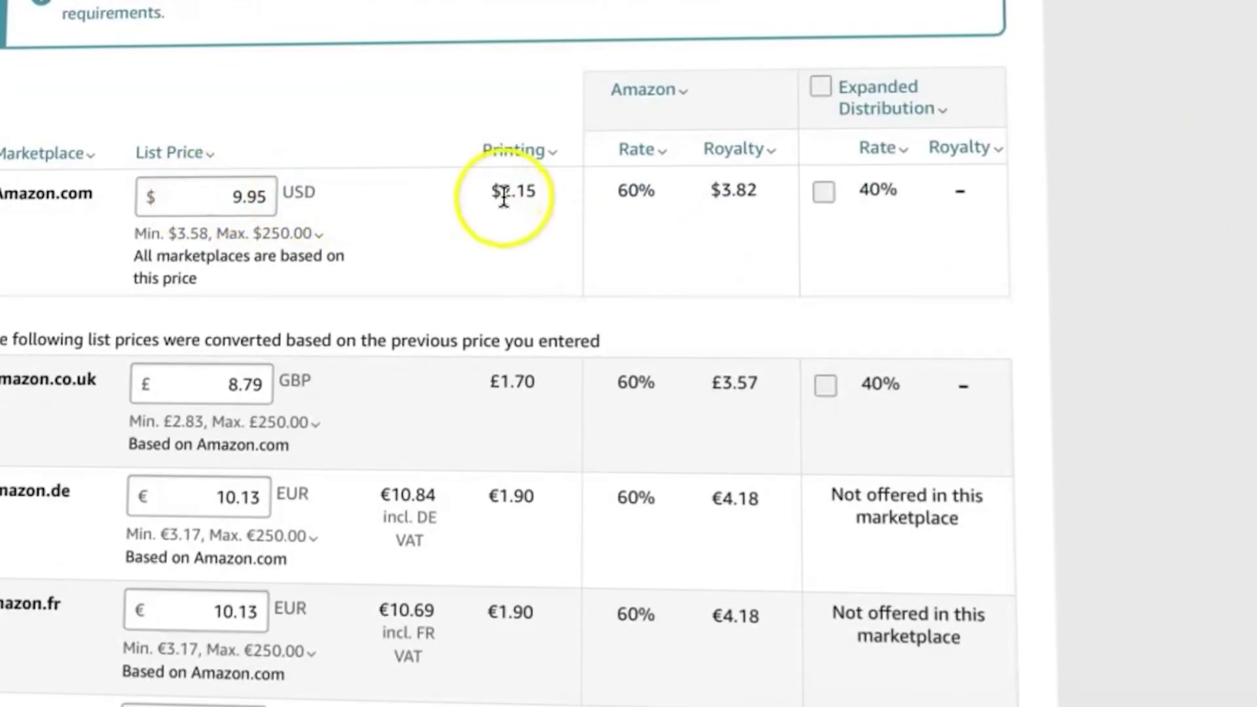
Change the Amazon.com list price to 10.99 USD, raising the royalty to $4.44
{"action": "left_click", "coordinate": [220, 191]}
{"action": "type", "text": "10.99"}
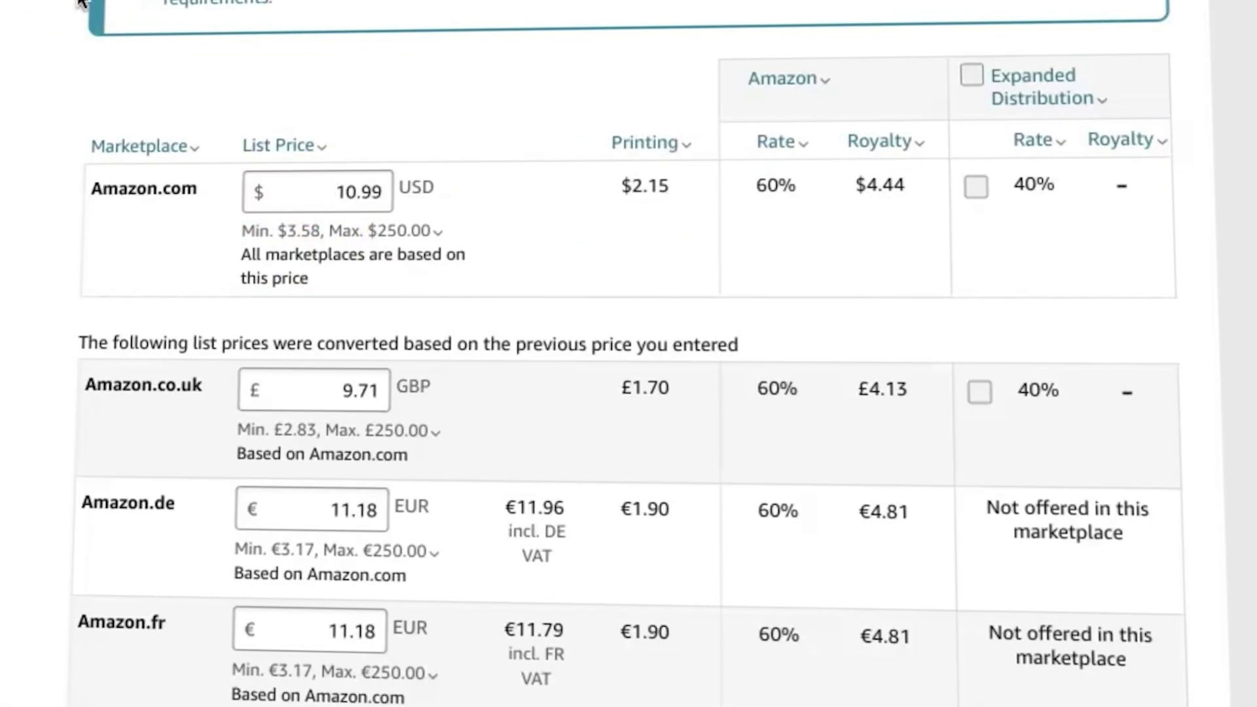
{"action": "left_click", "coordinate": [1154, 106]}
{"action": "scroll", "coordinate": [629, 353], "scroll_direction": "down", "scroll_amount": 12}
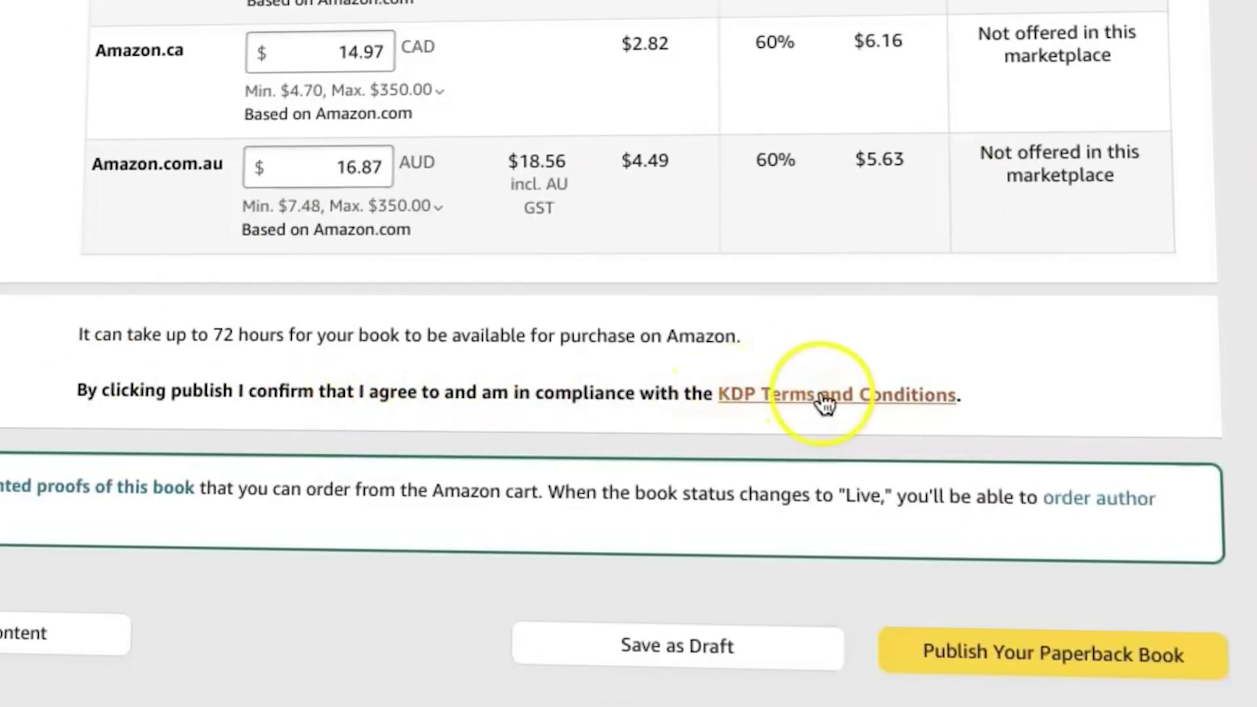
{"action": "left_click", "coordinate": [1087, 505]}
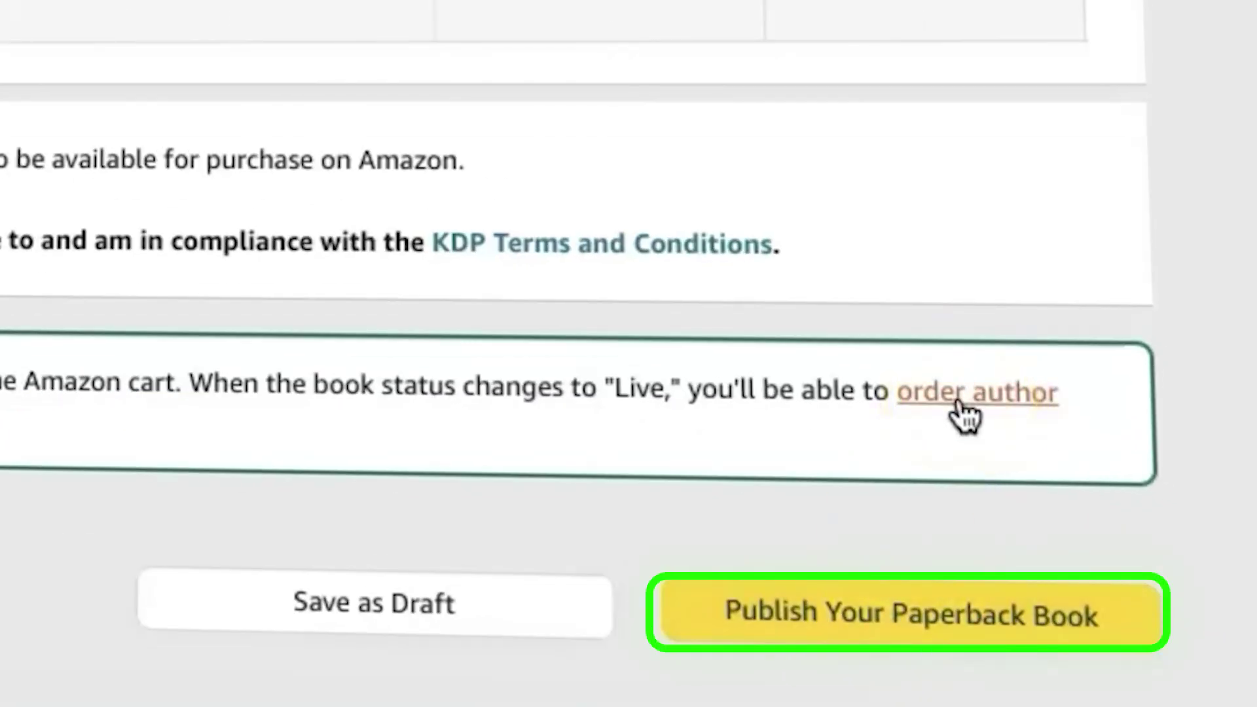